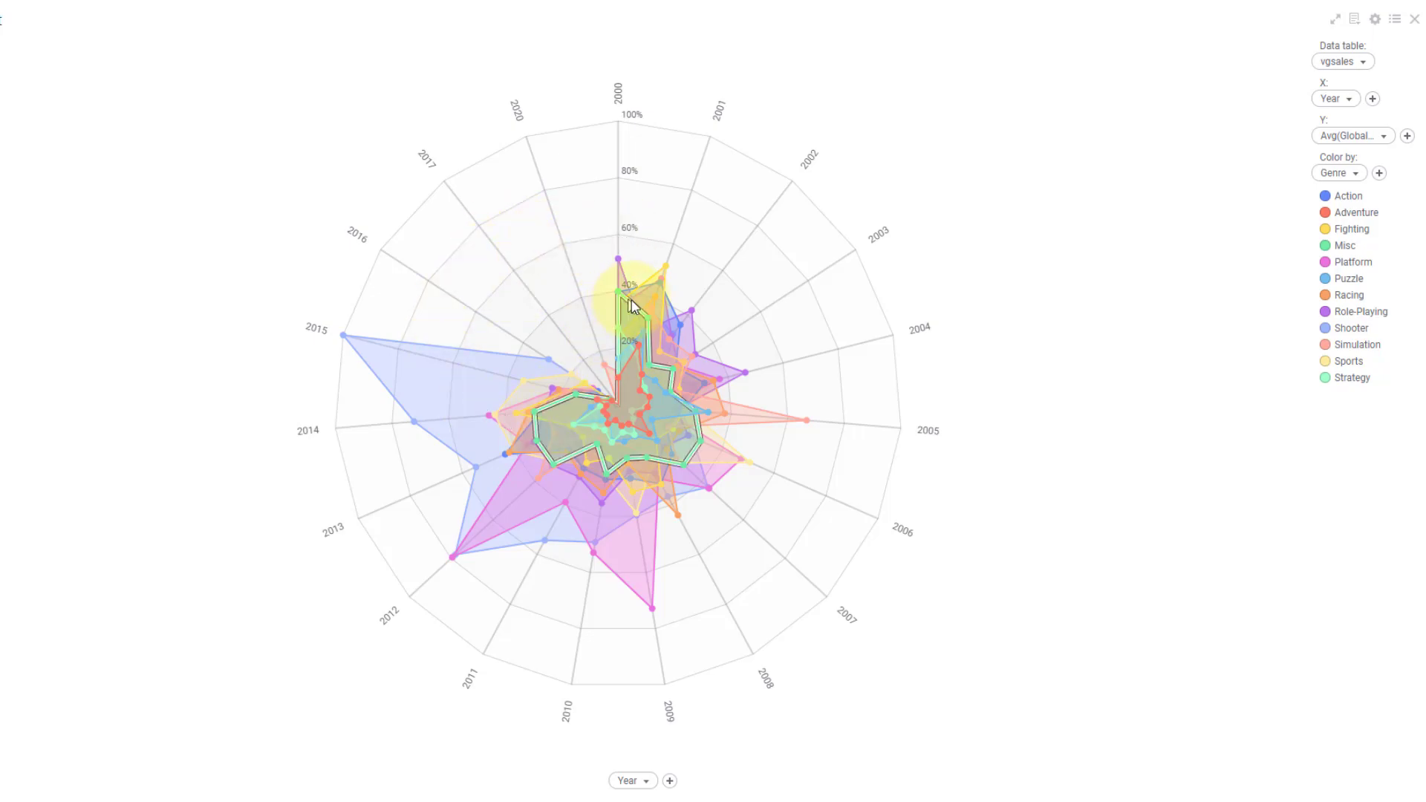
- Highlight the Shooter series through the spider chart's Color by legend
left_click(428, 391)
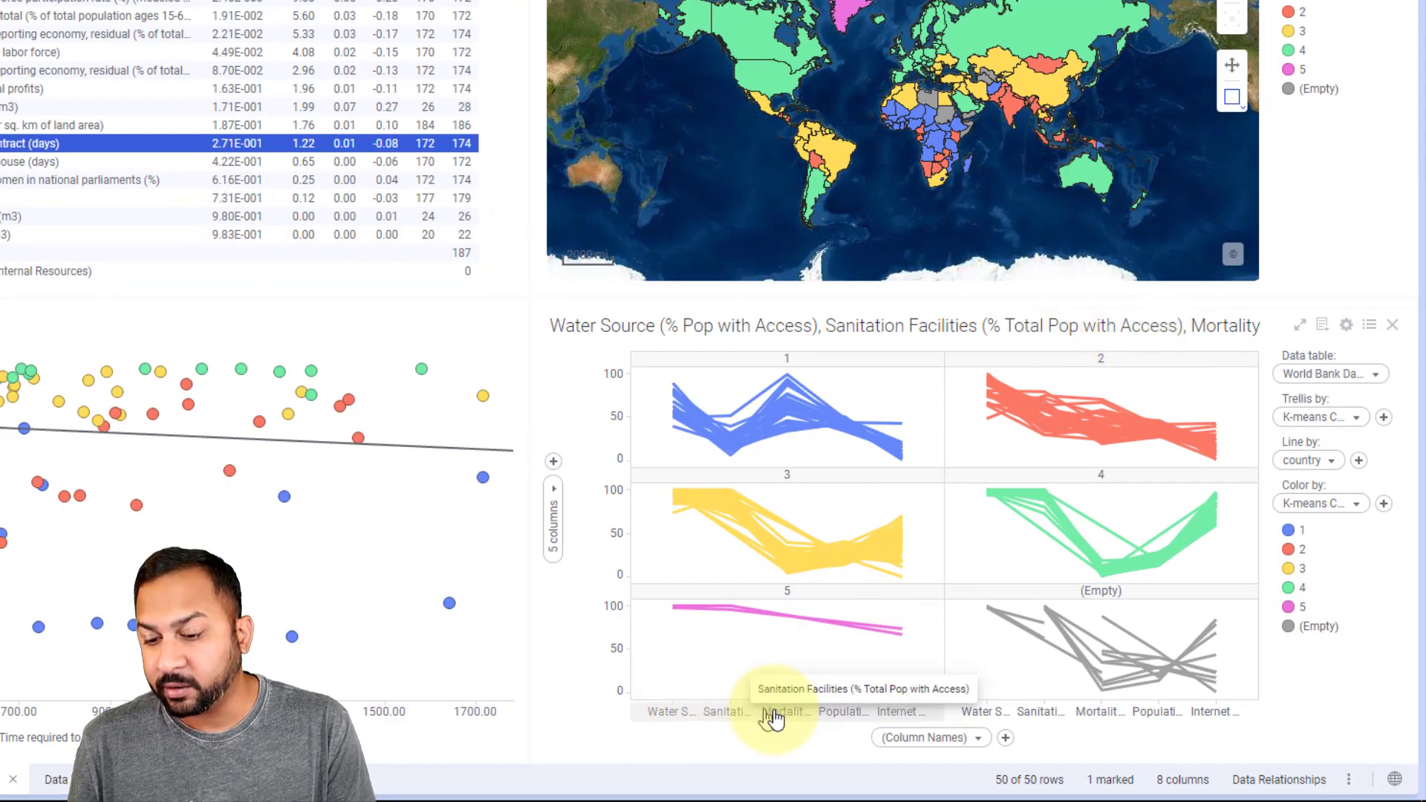
- Remove the K-means Clustering trellis from the parallel coordinate plot
left_click(1314, 417)
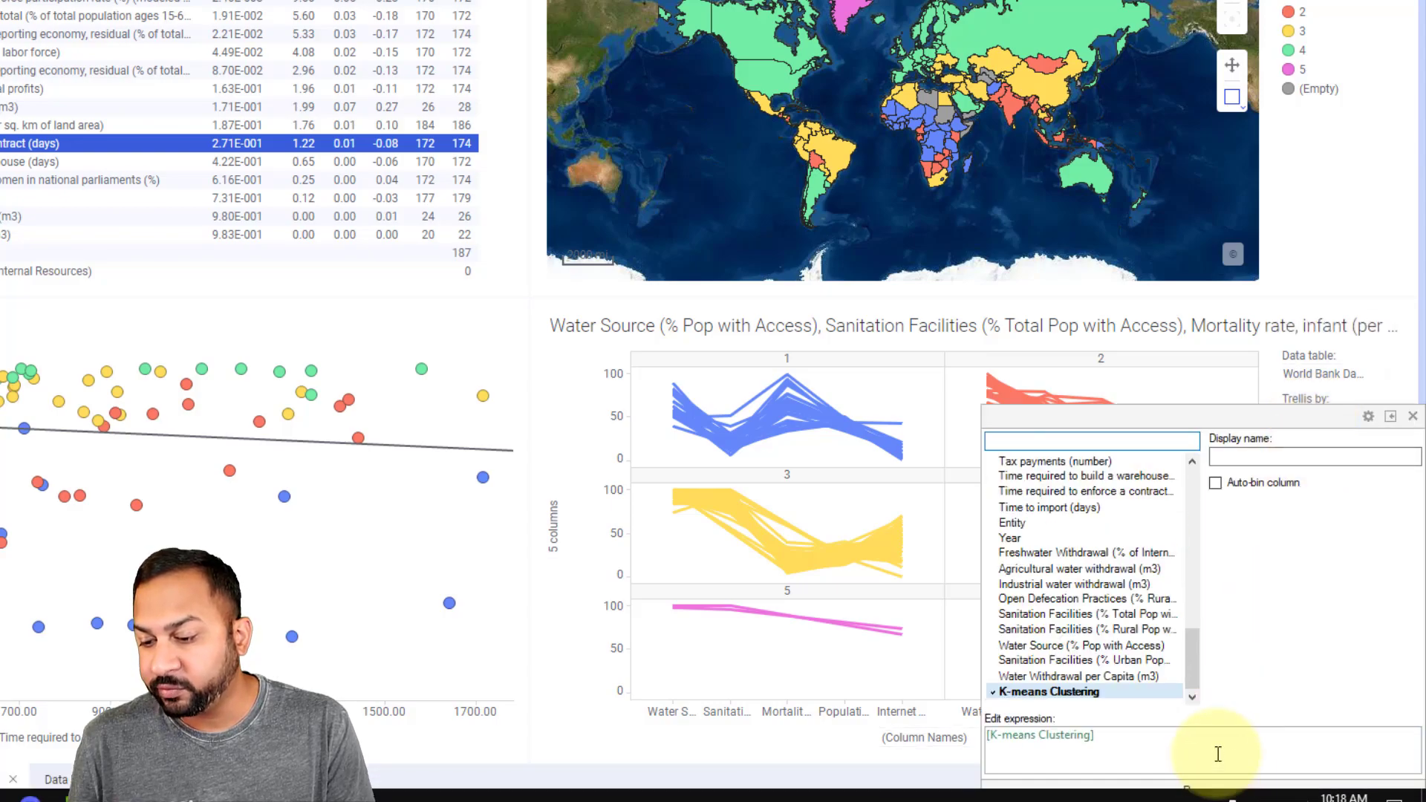
left_click(1204, 788)
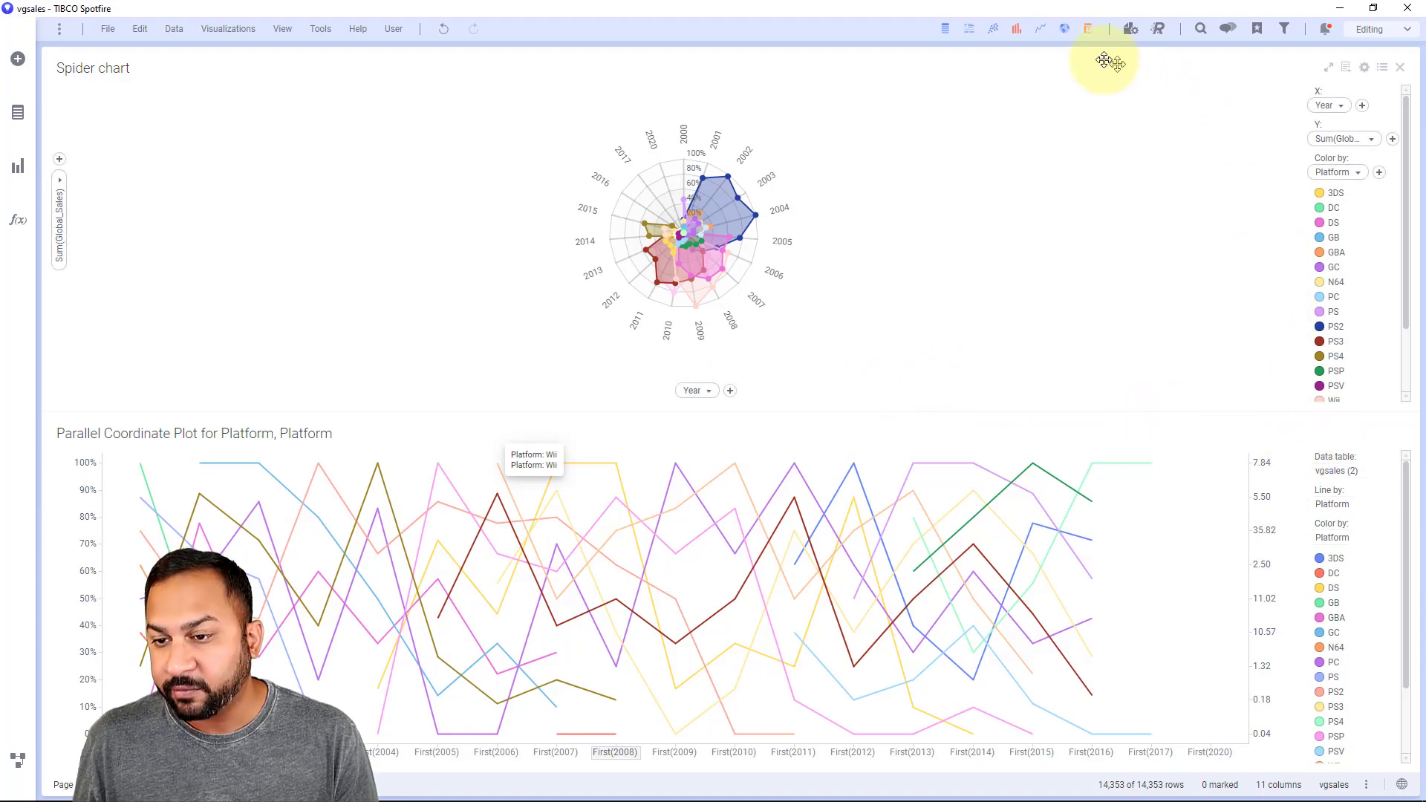
- Add a table visualization of vgsales and move it below the charts
left_click(945, 31)
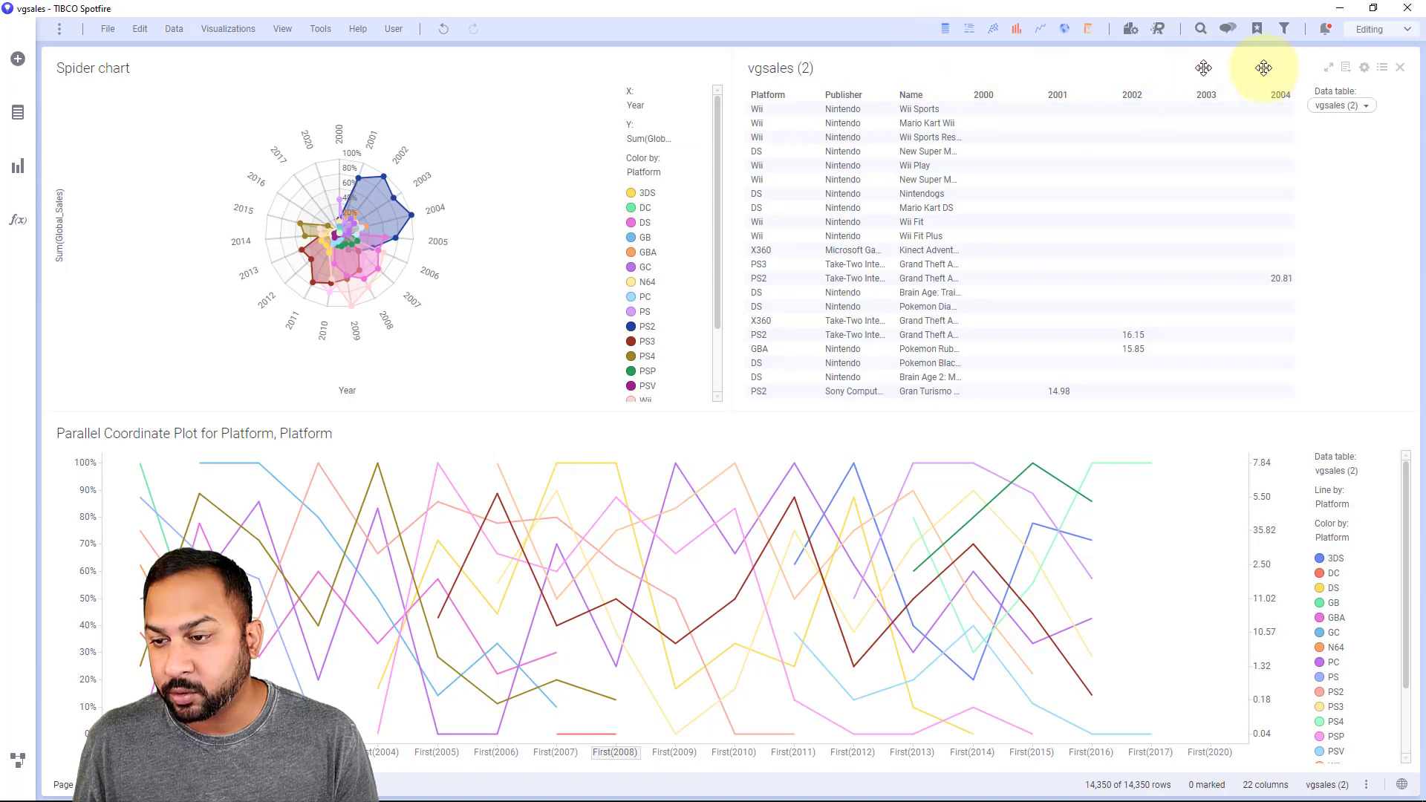
left_click(1366, 120)
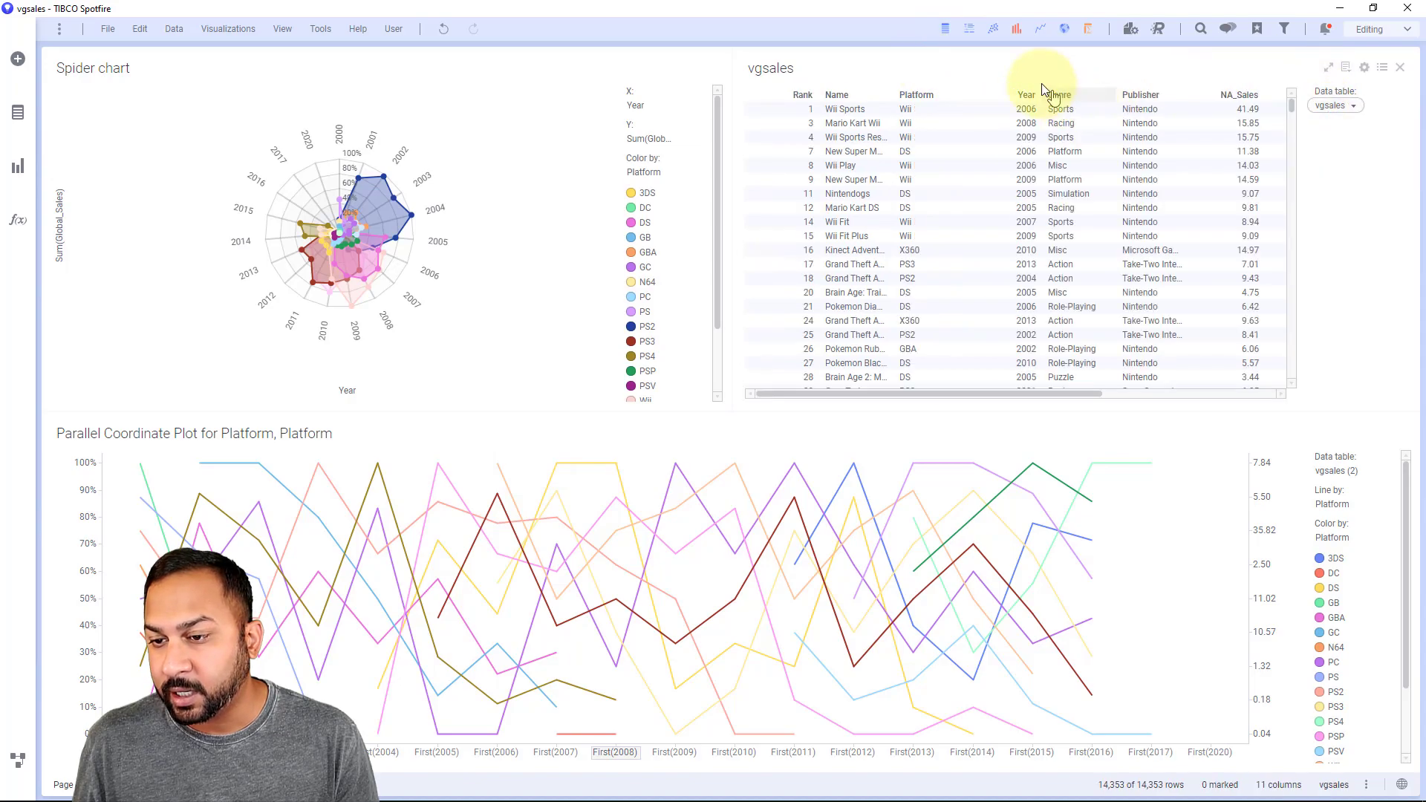
left_click_drag(1022, 95, 774, 603)
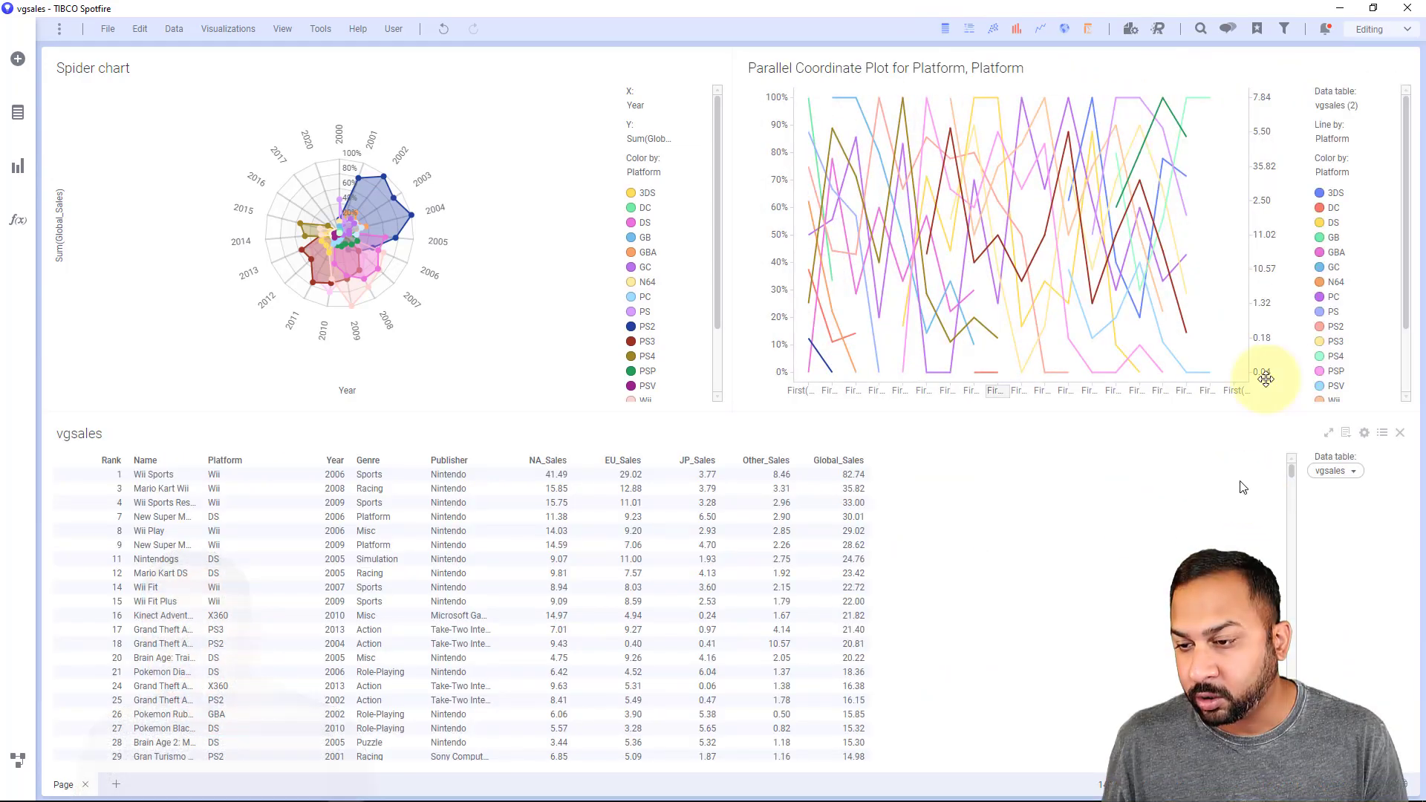
- Close the parallel coordinate plot and table, then add a new page started from visualizations
left_click(1400, 67)
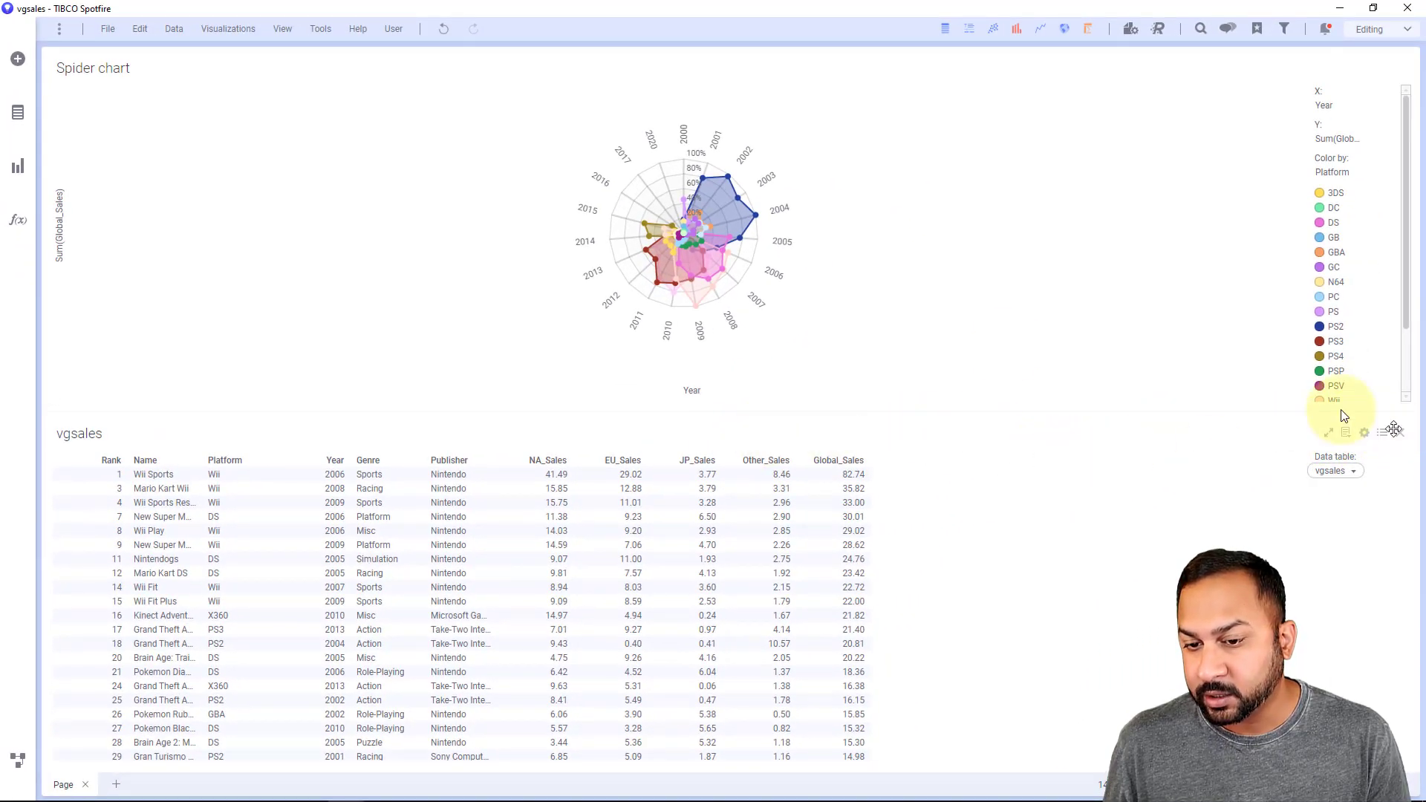
left_click(1400, 433)
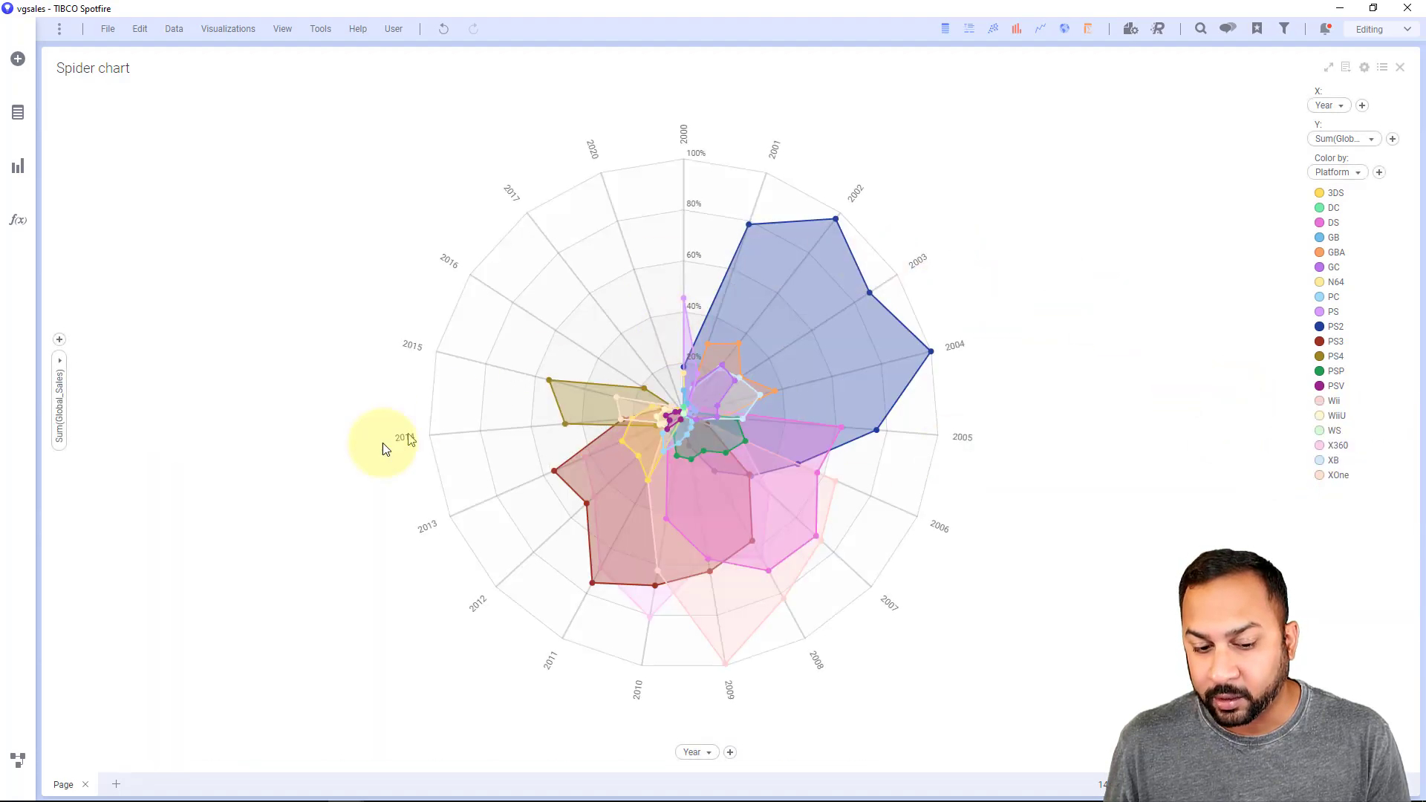
left_click(117, 786)
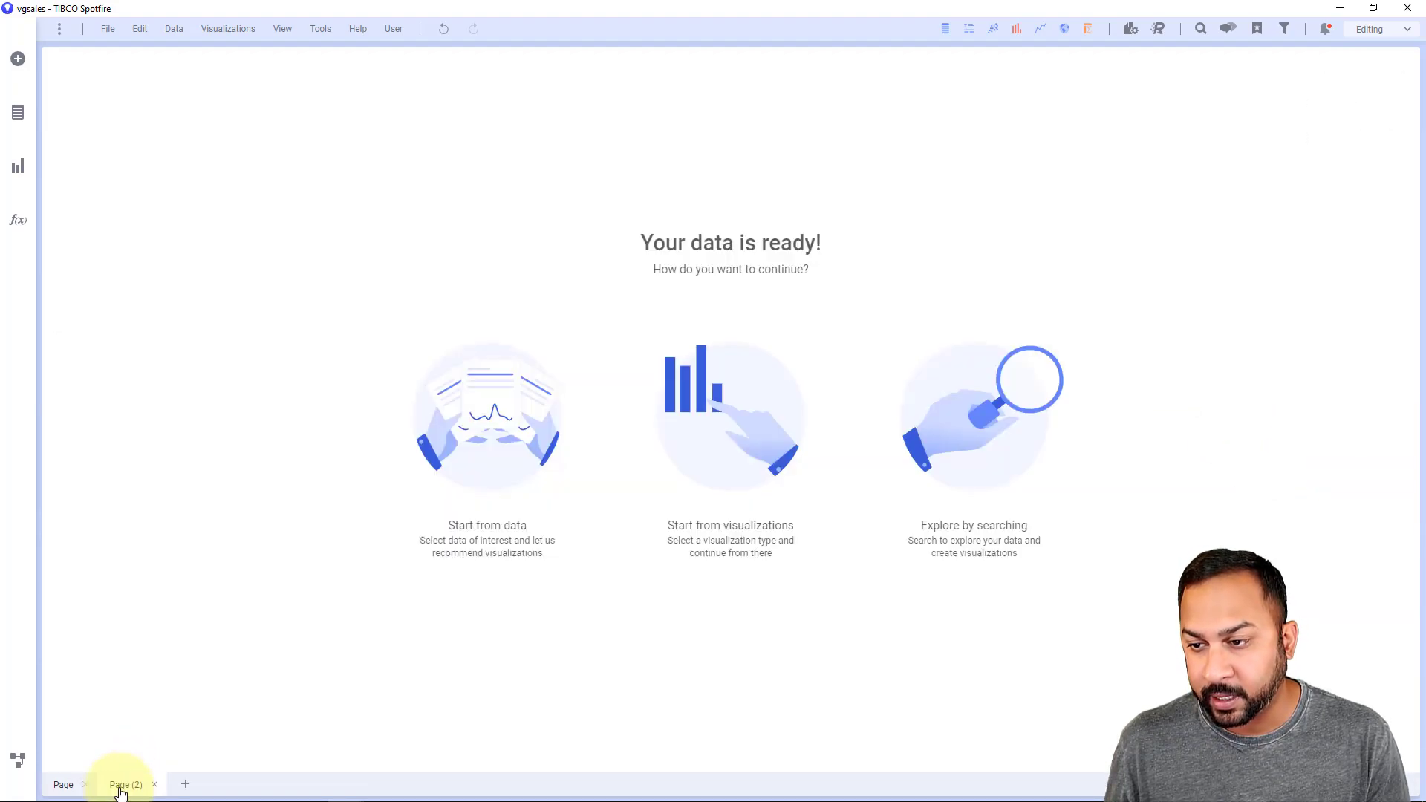
left_click(716, 366)
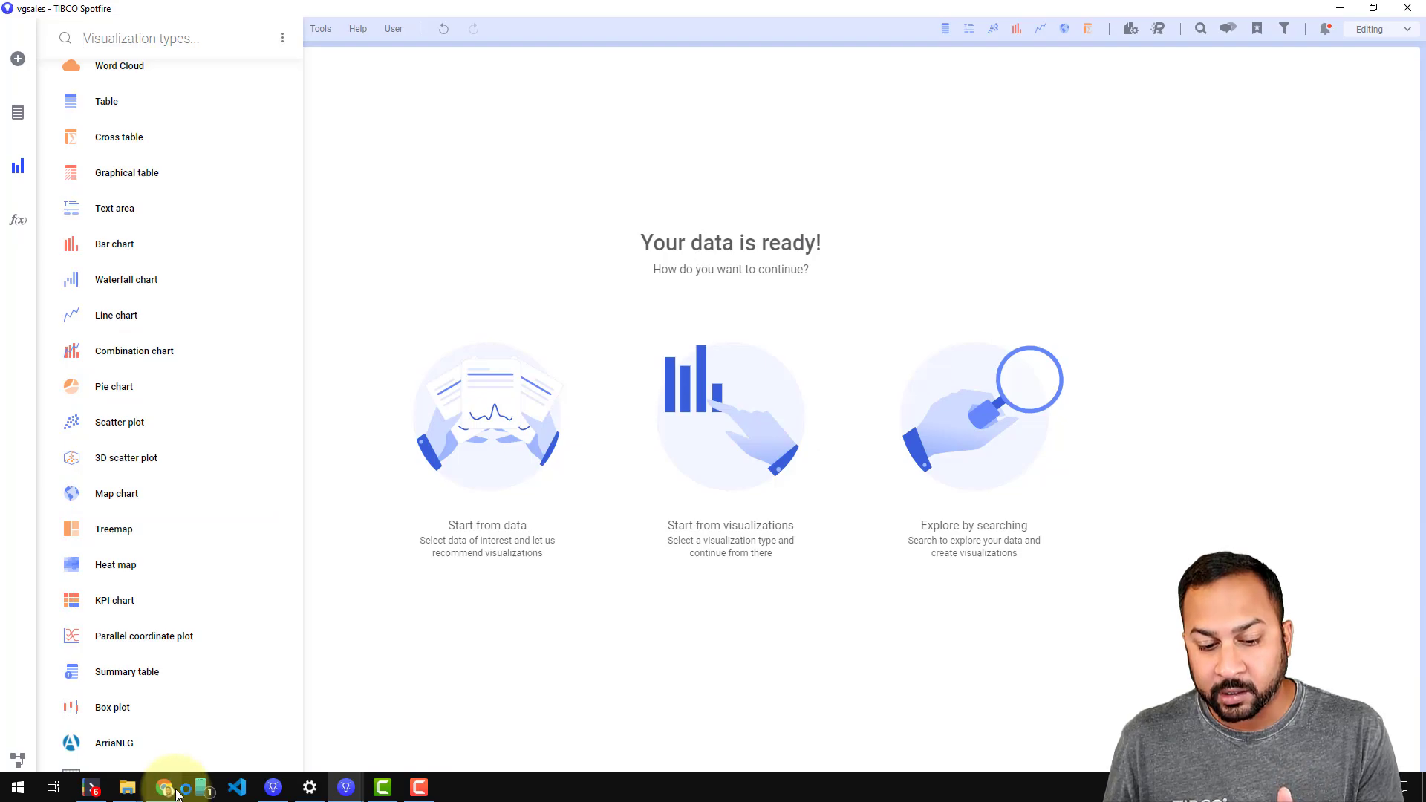
- In Chrome, find the Spider Chart Mod on the Mods site and open its community page
left_click(177, 793)
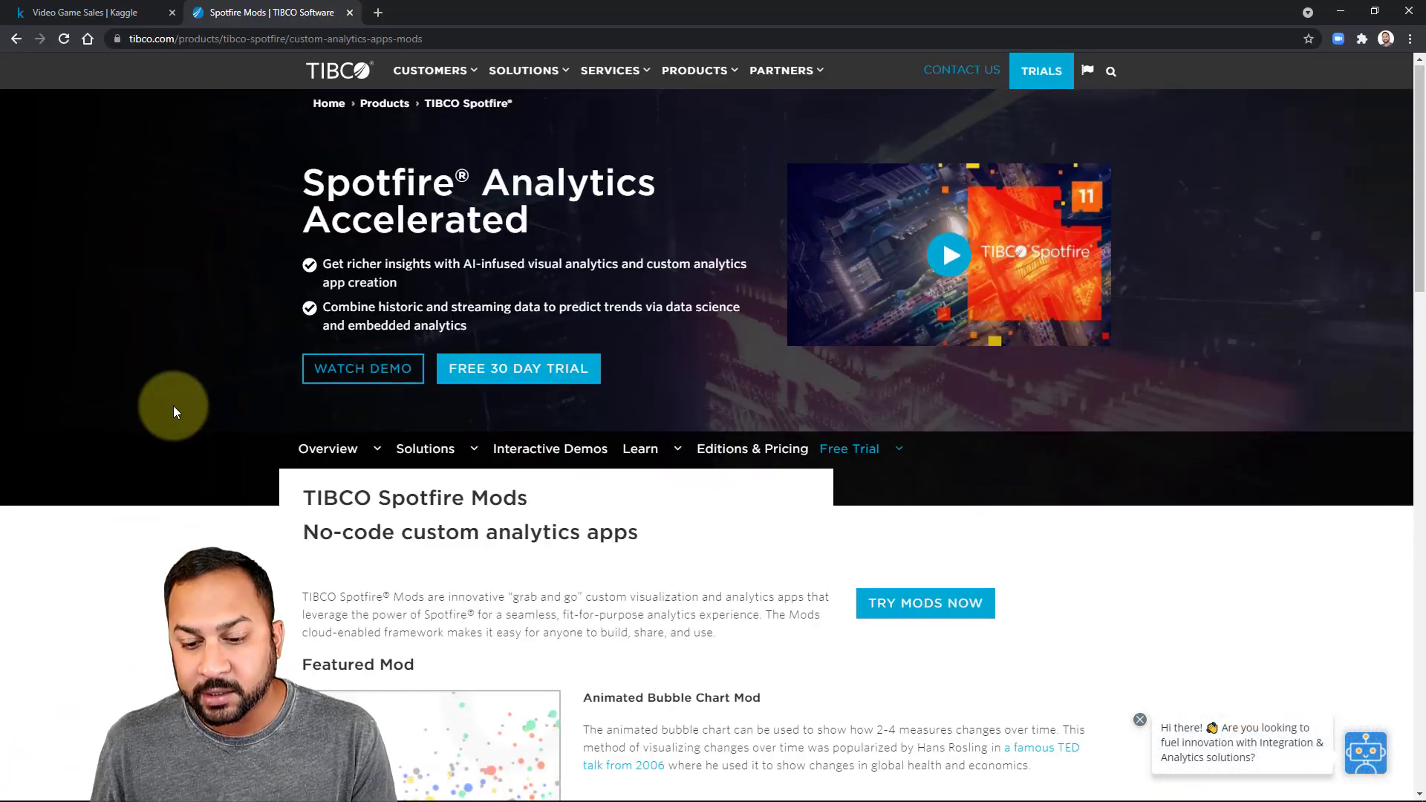
scroll(174, 407, "down", 10)
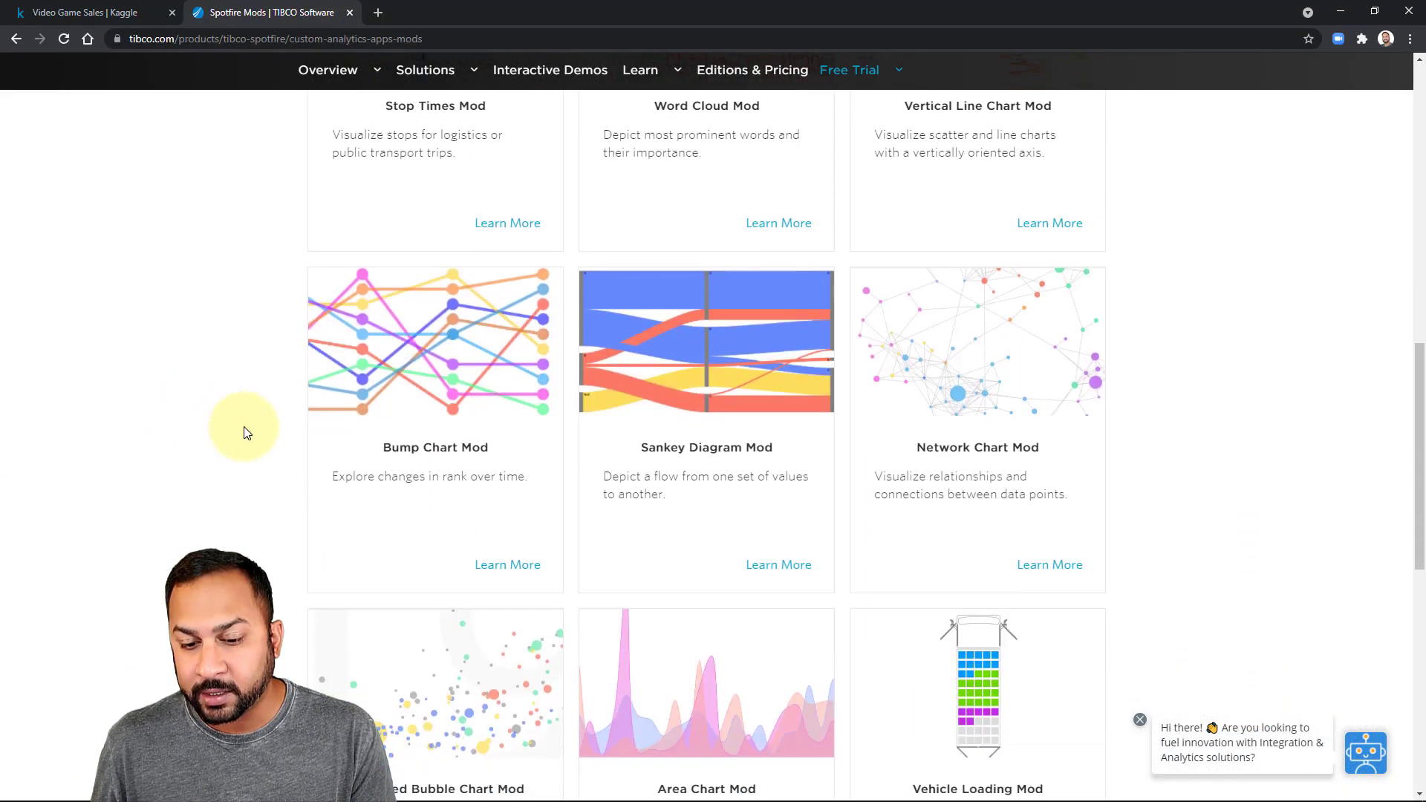
scroll(248, 434, "down", 7)
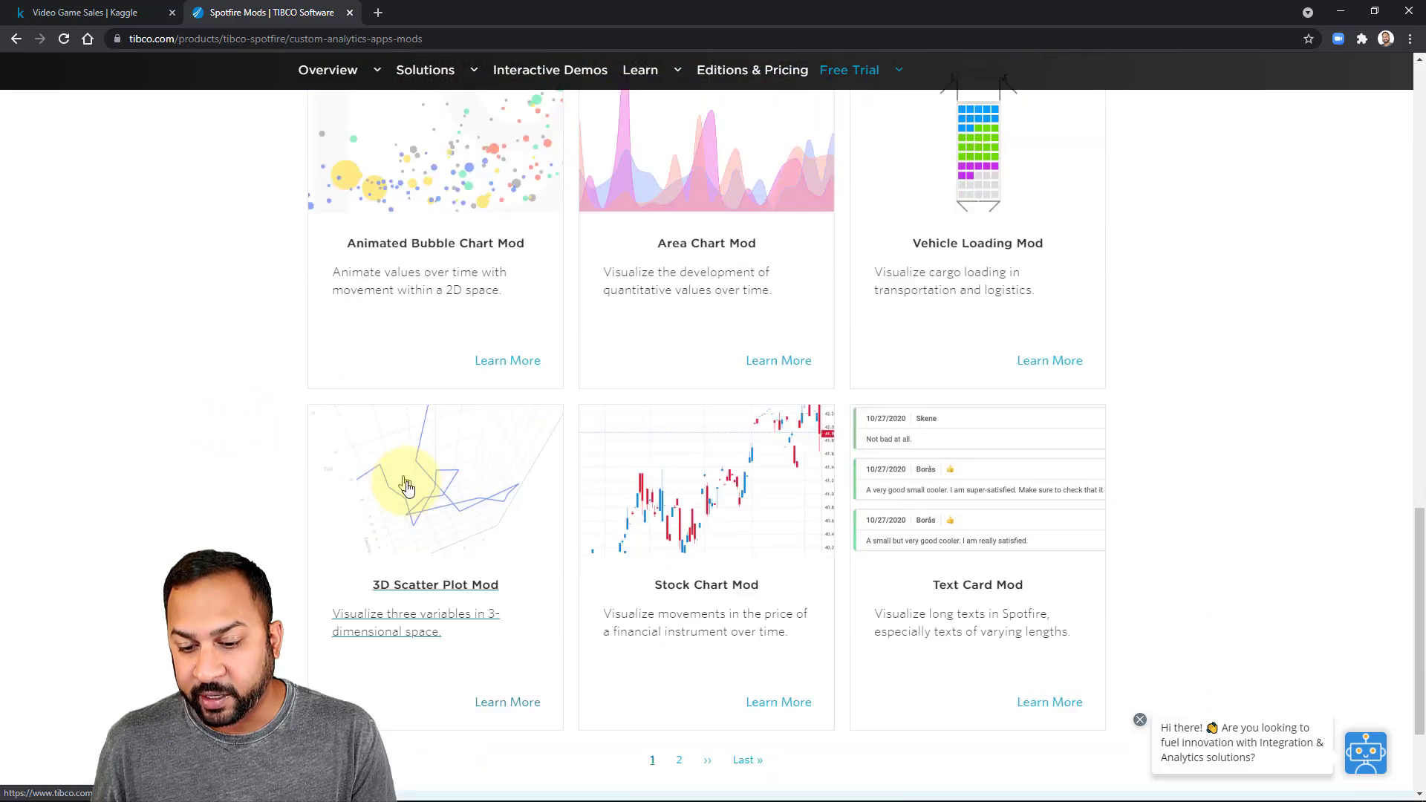
scroll(406, 487, "down", 2)
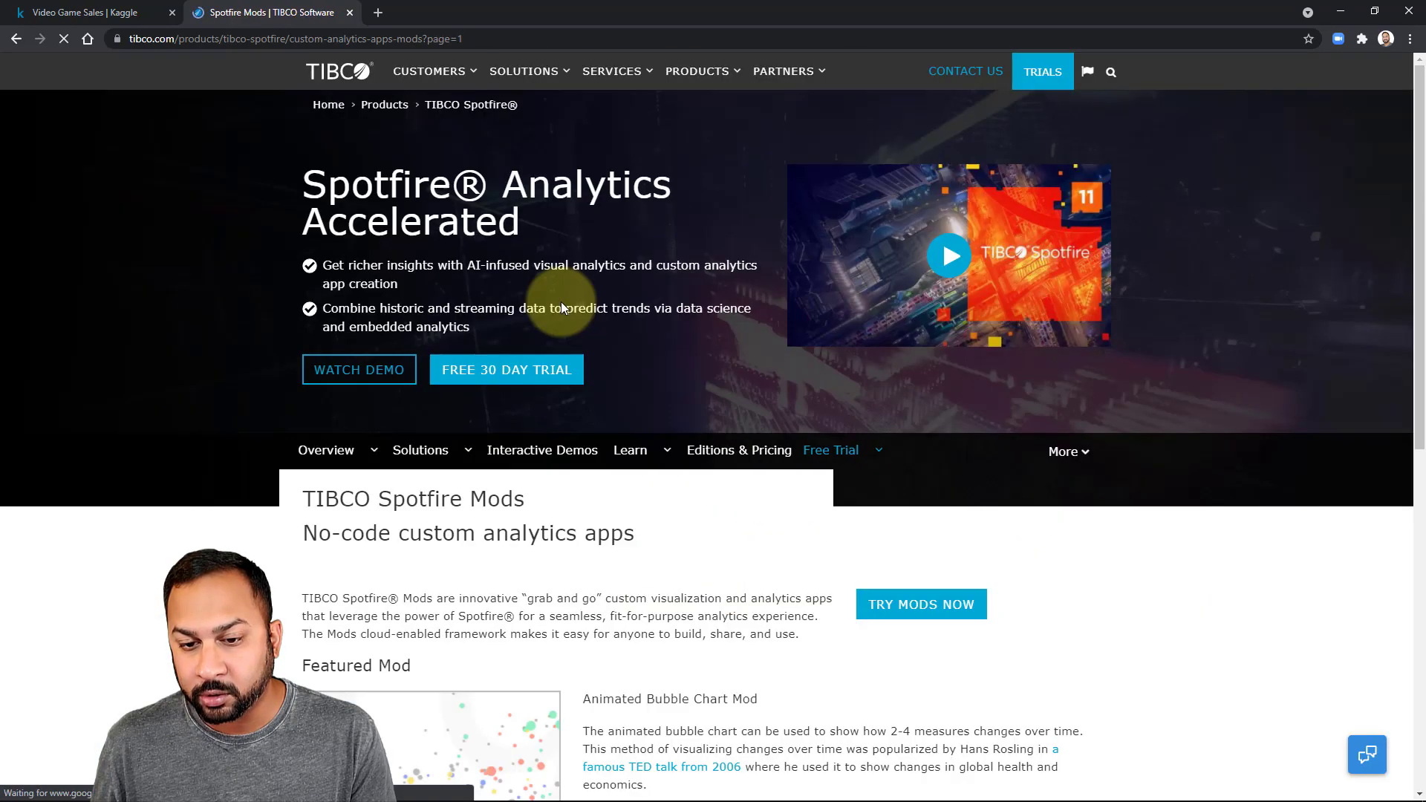
scroll(500, 456, "down", 6)
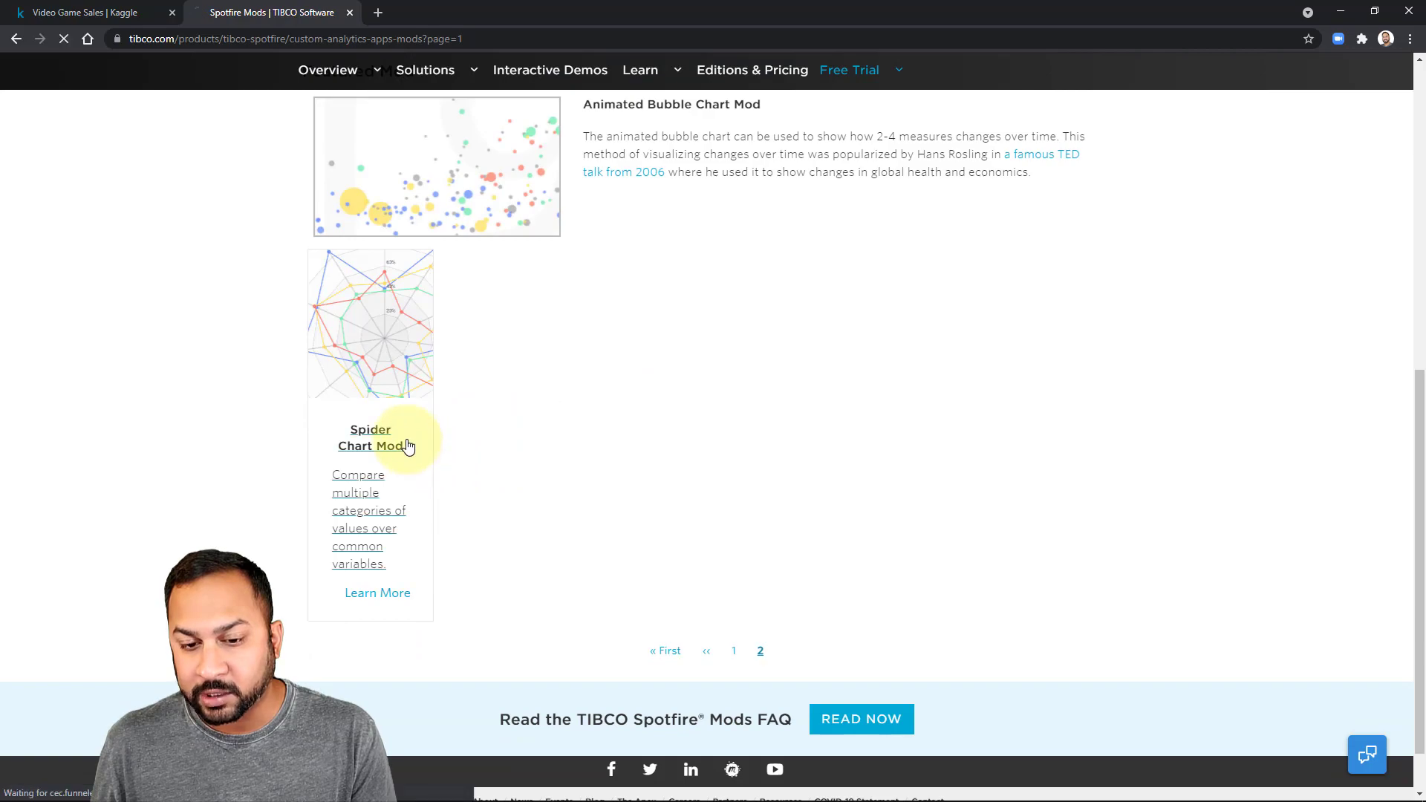
left_click(408, 446)
left_click(934, 363)
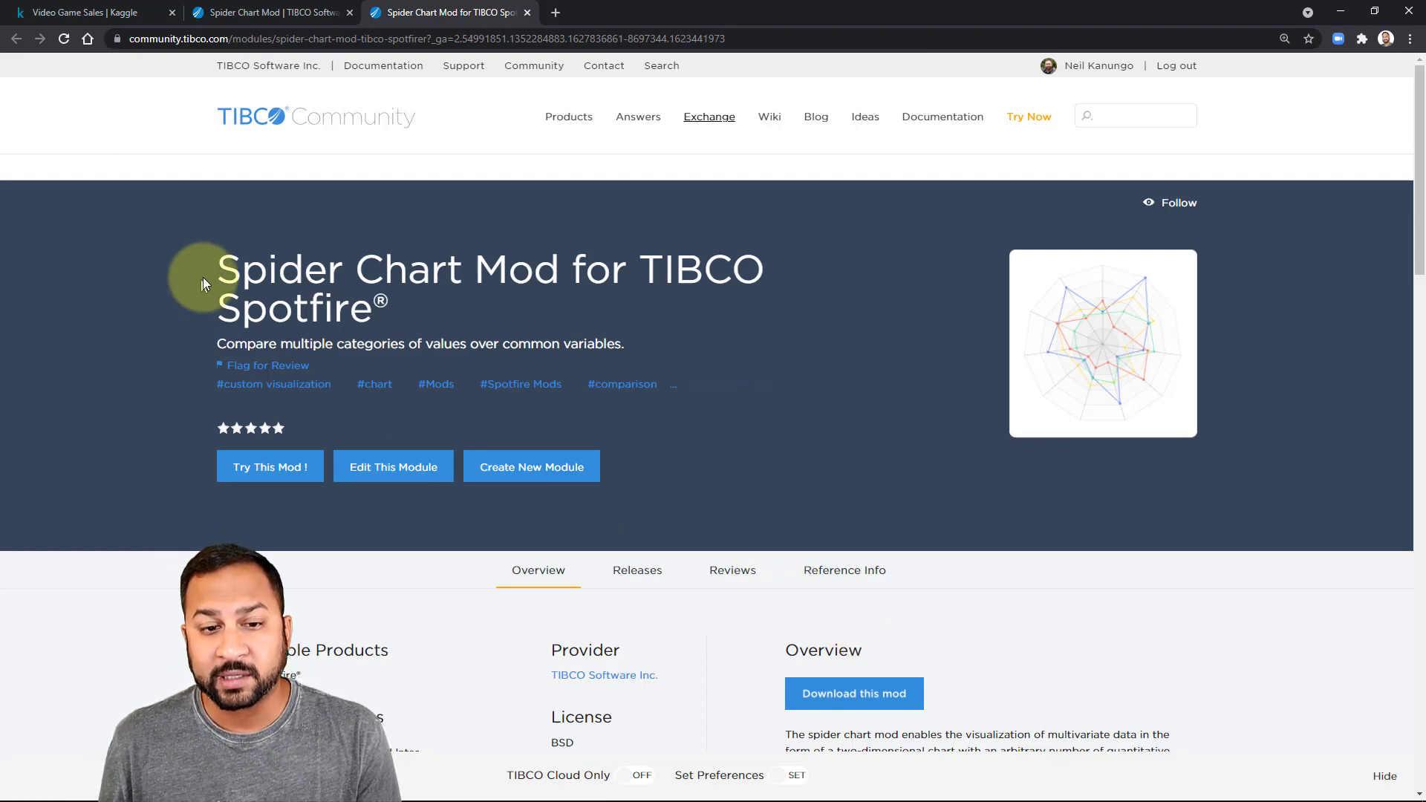
- Return to the Video Game Sales dataset page on Kaggle and browse it
left_click(111, 11)
scroll(684, 351, "up", 7)
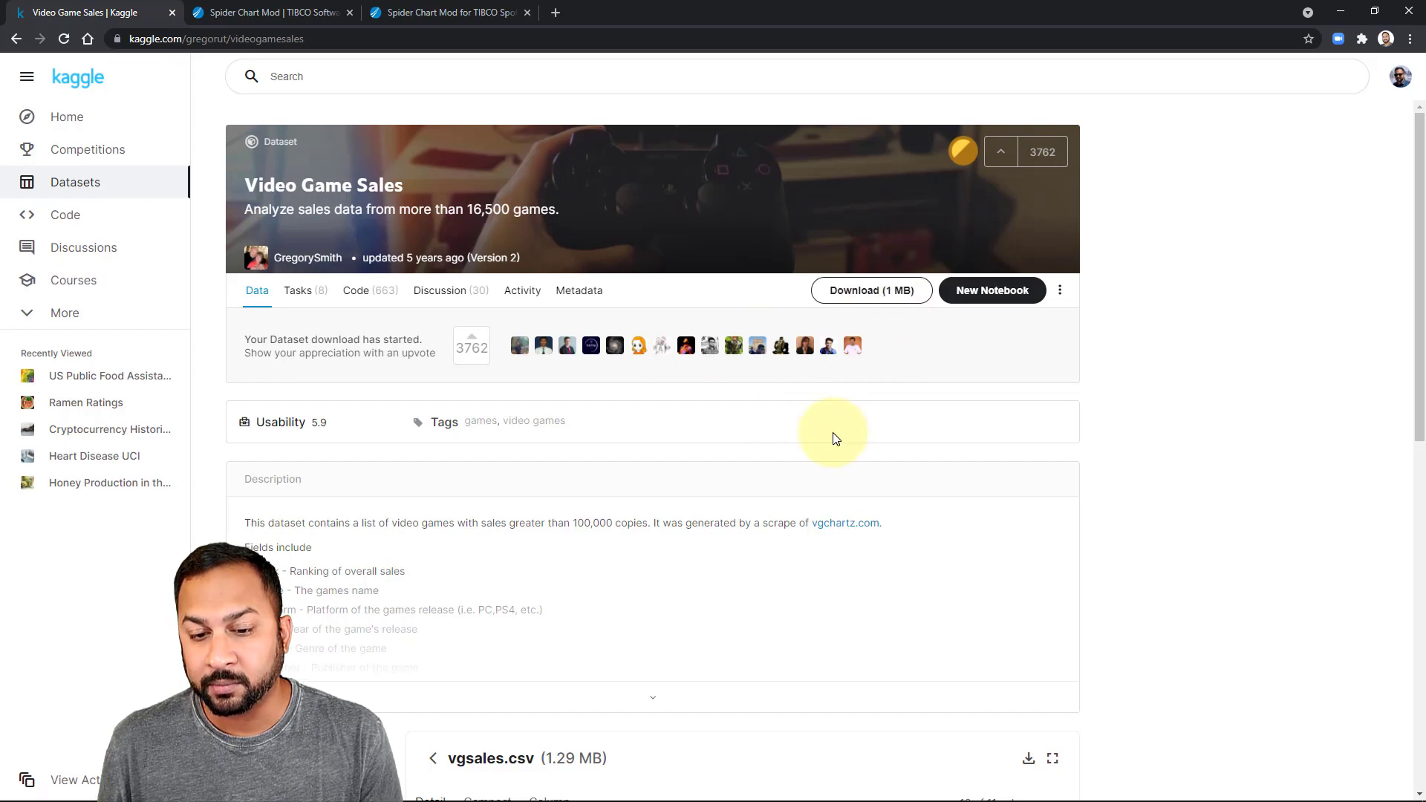
scroll(834, 436, "down", 1)
- Back in Spotfire, add a Spider chart from the visualization types list to Page (2)
left_click(1344, 16)
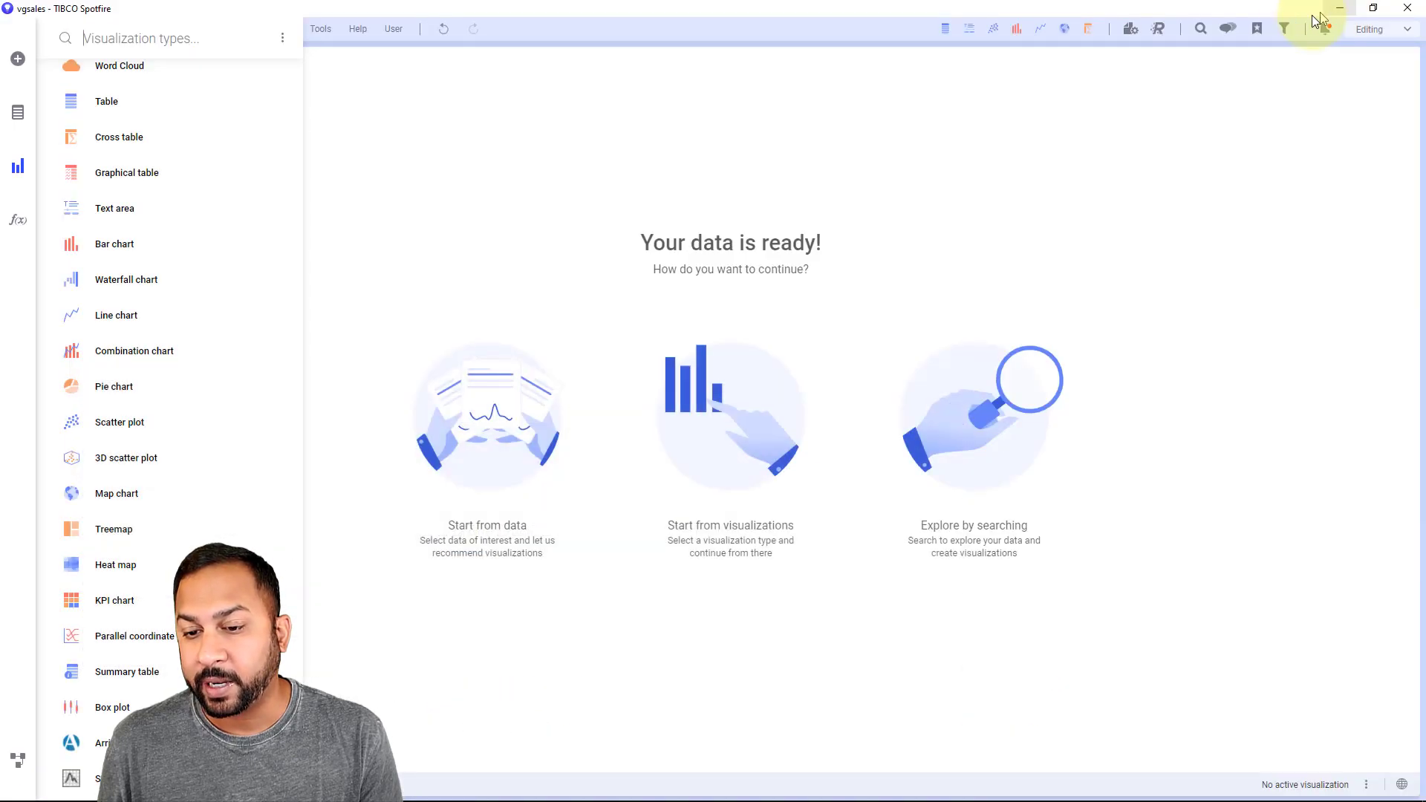
scroll(169, 430, "up", 6)
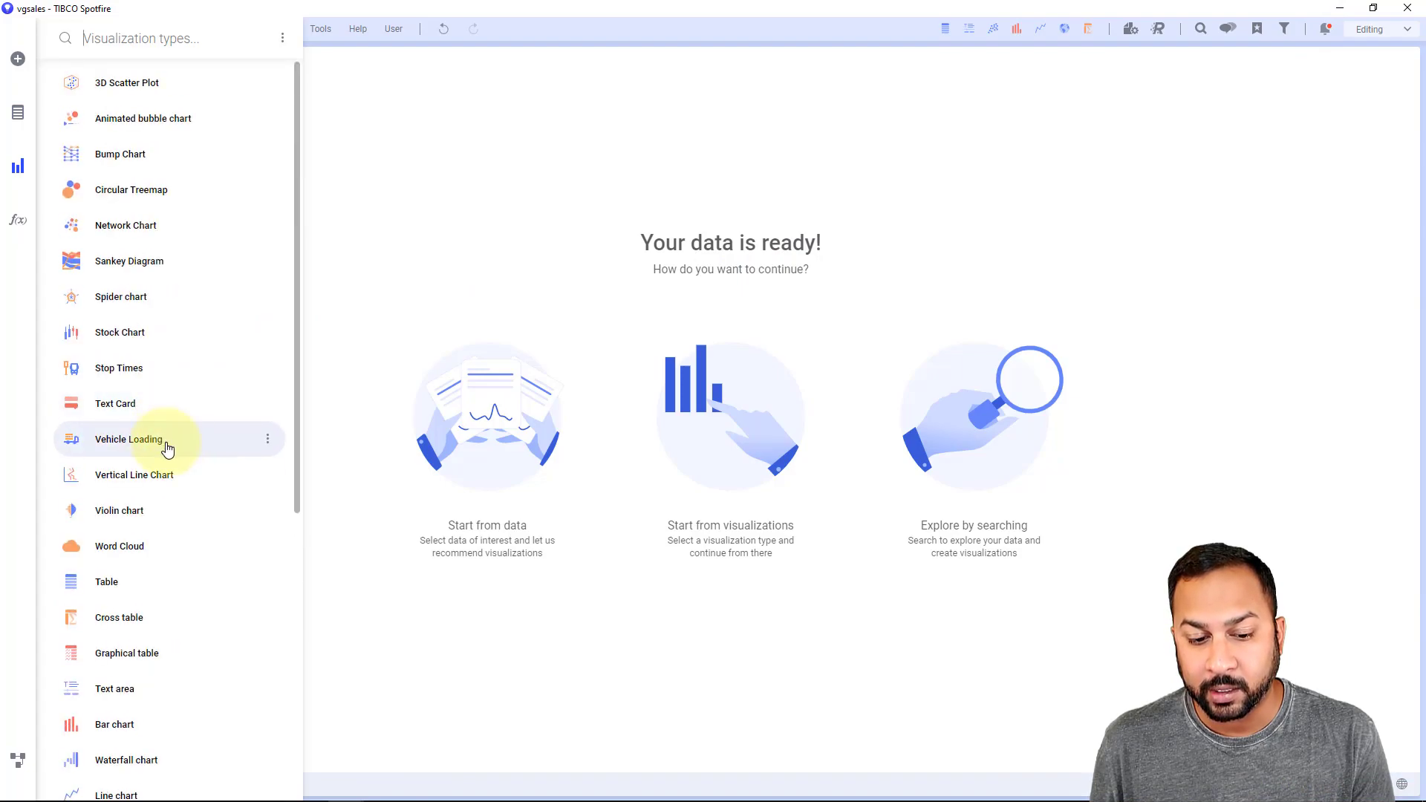
scroll(166, 446, "down", 2)
scroll(167, 450, "up", 2)
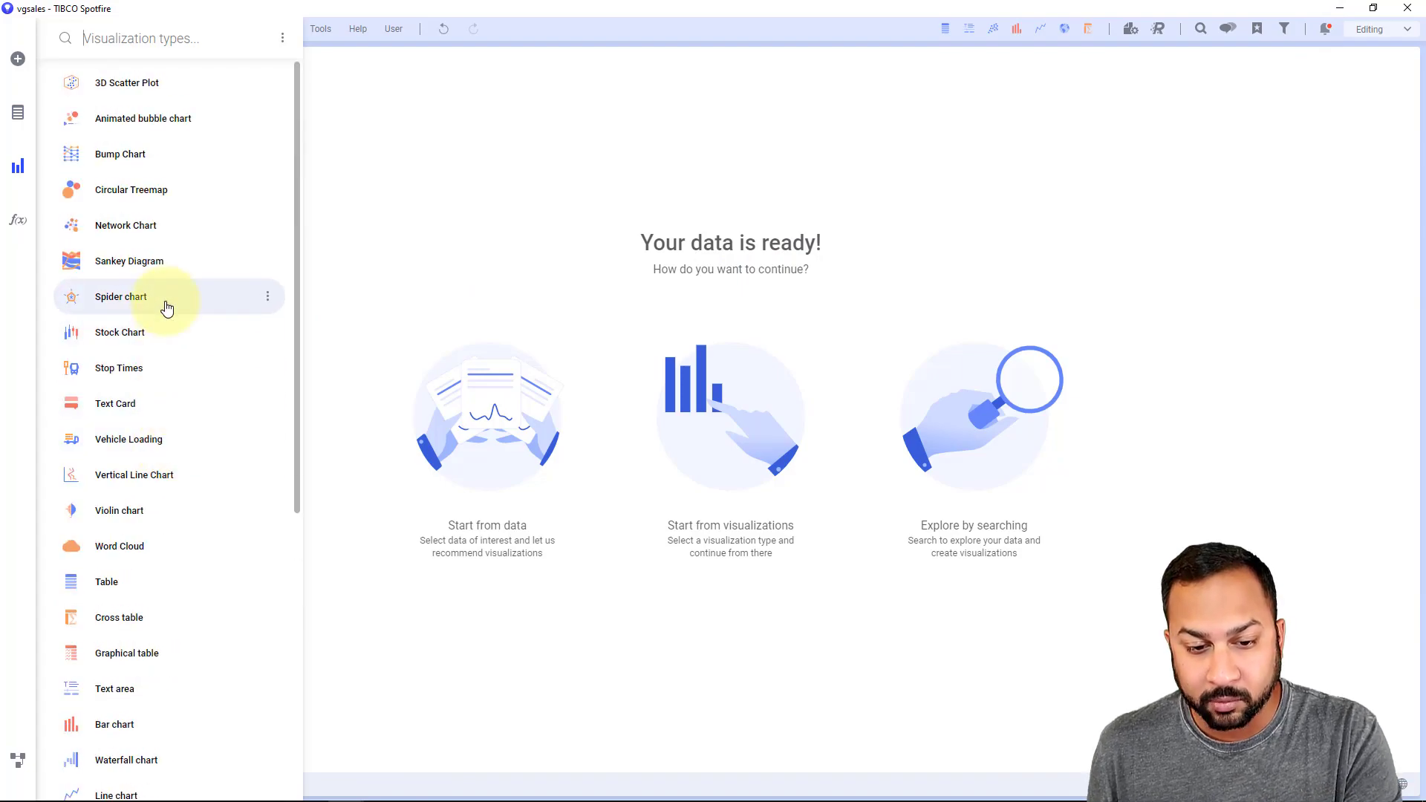
key("Escape")
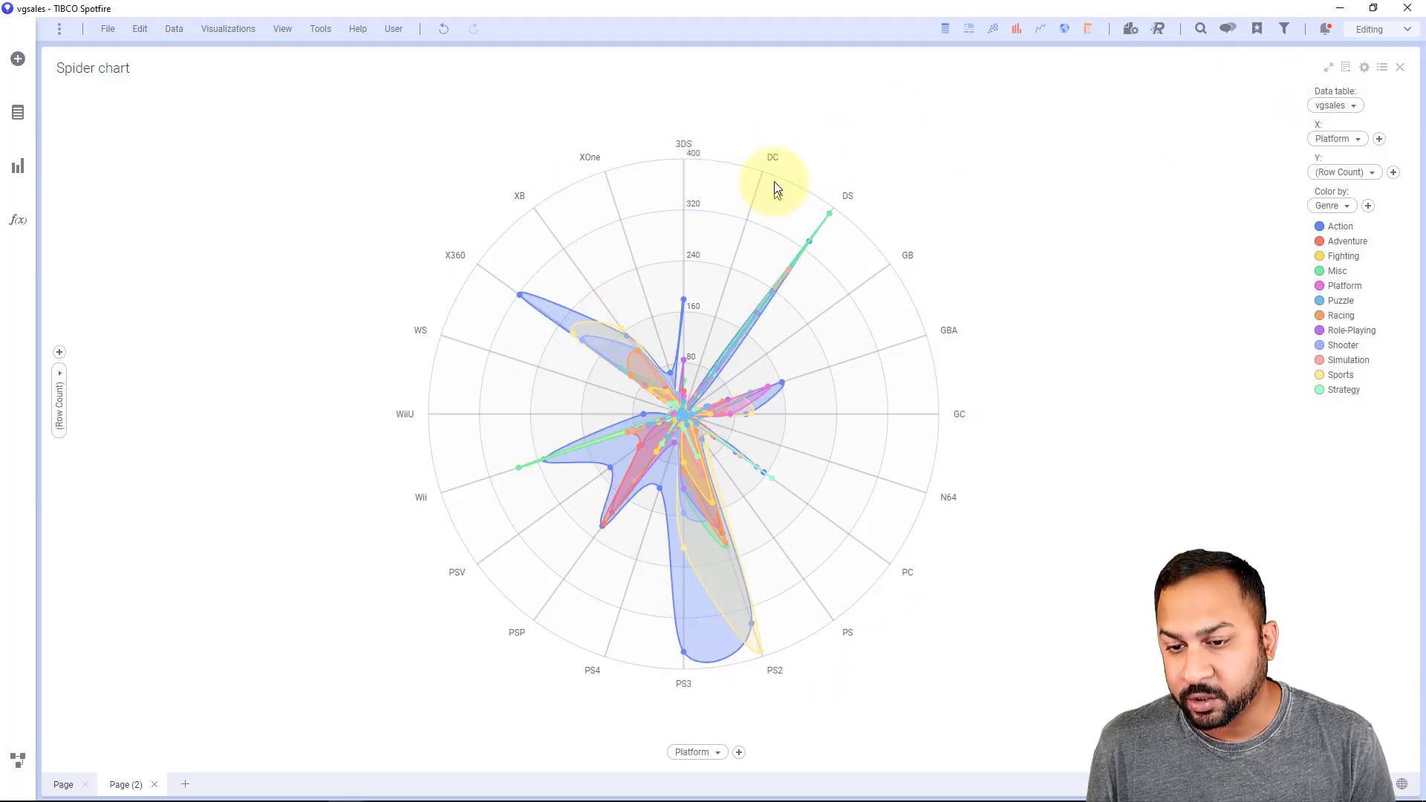
- Set the spider chart to straight line segments with rotated axis labels
left_click(776, 160)
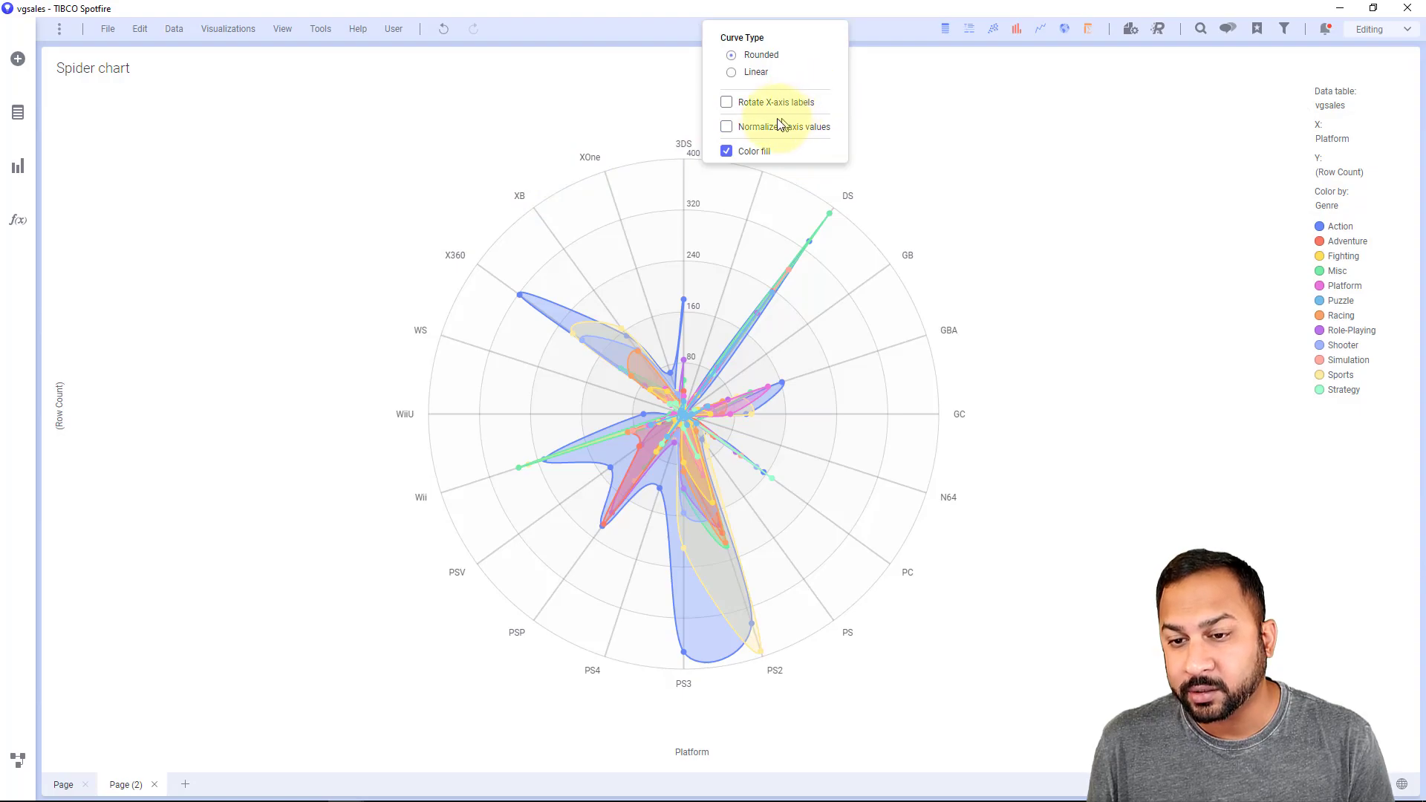
left_click(752, 74)
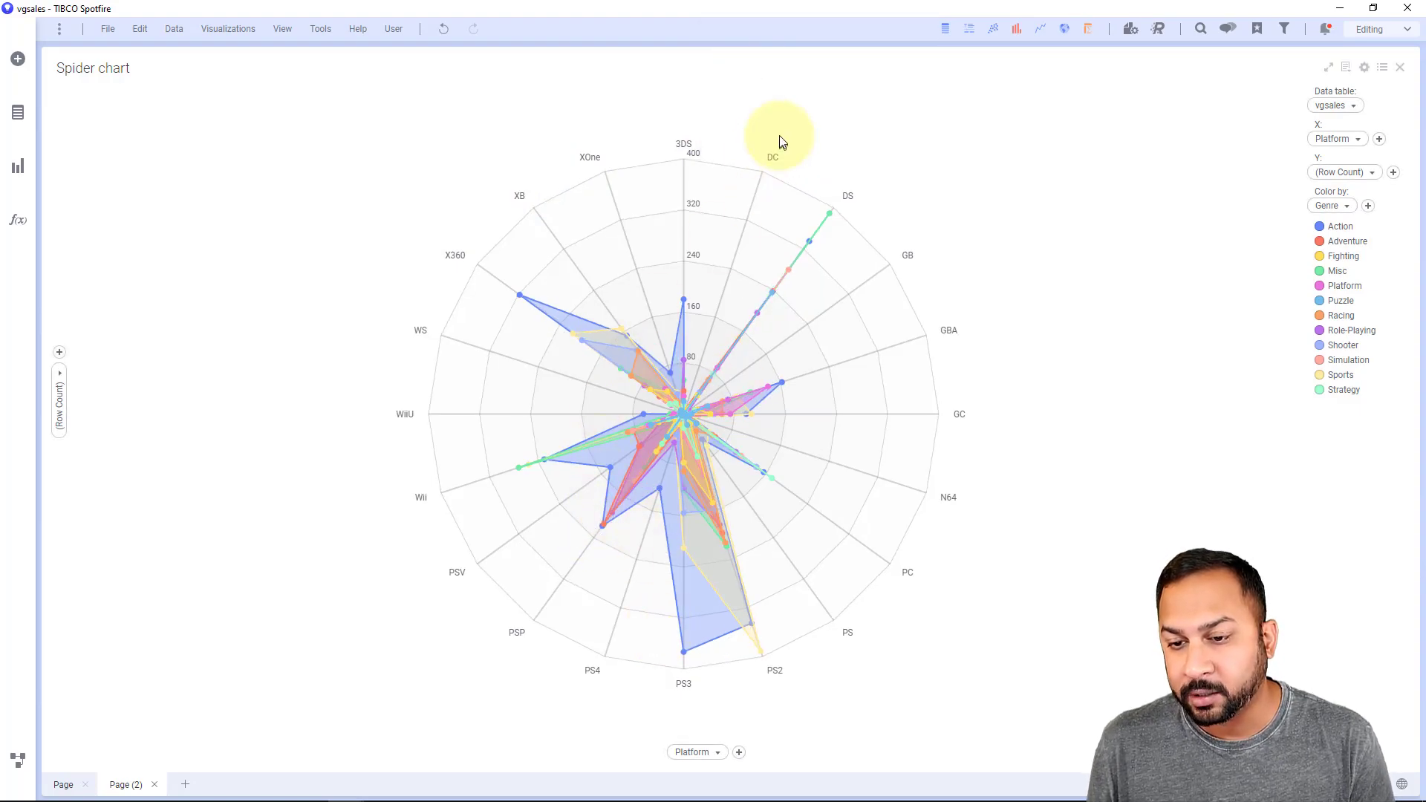
left_click(772, 162)
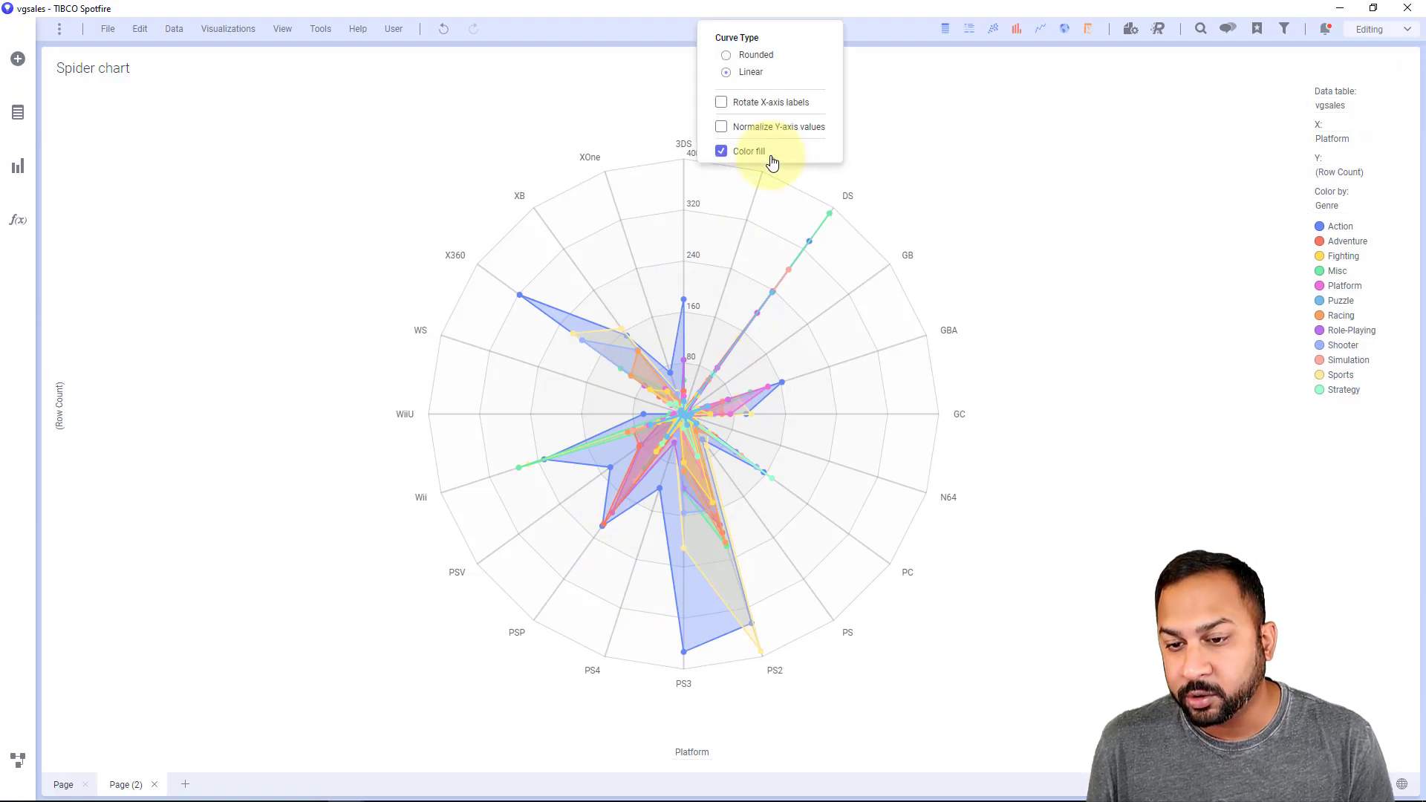
left_click(747, 104)
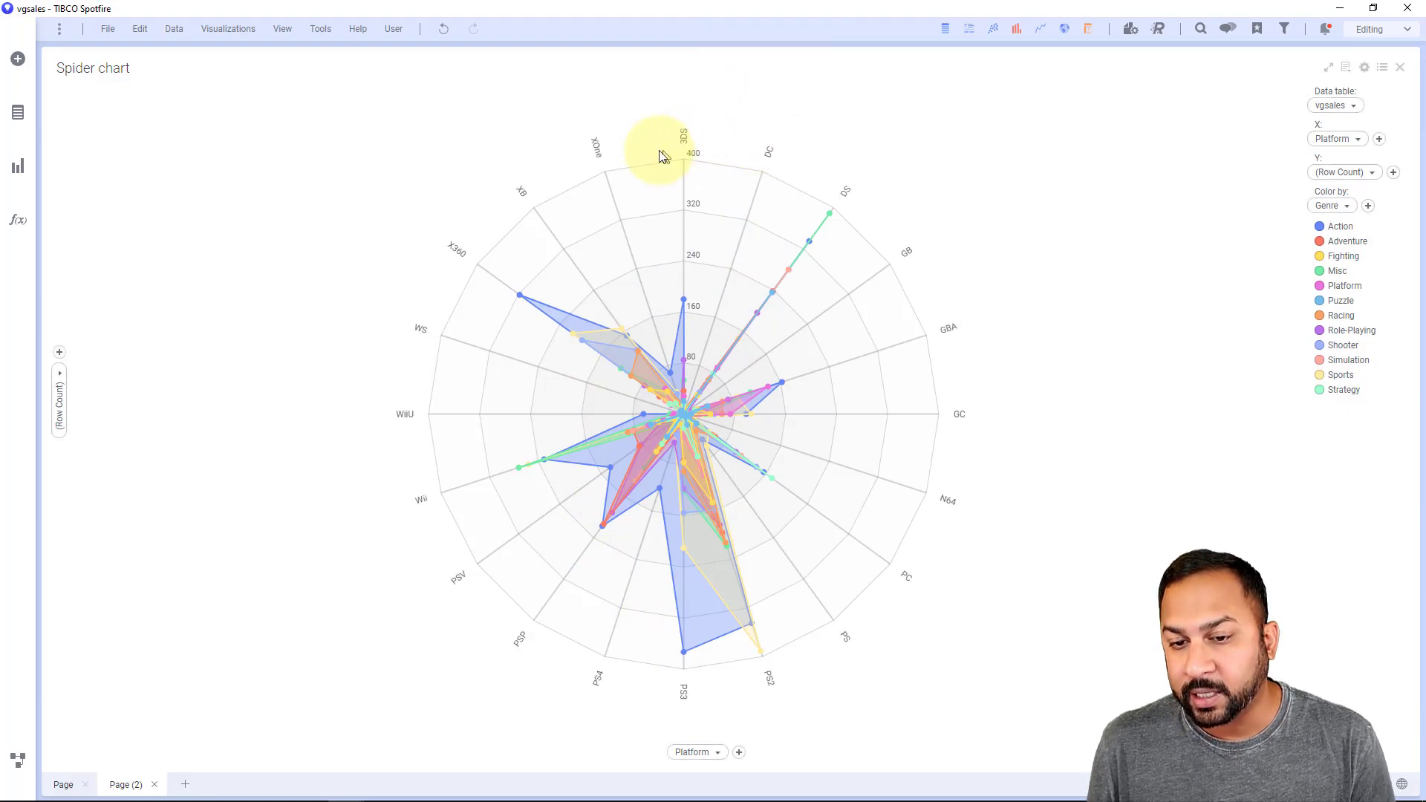
- Turn on Normalize Y-axis values, toggling Color fill off and back on
left_click(765, 158)
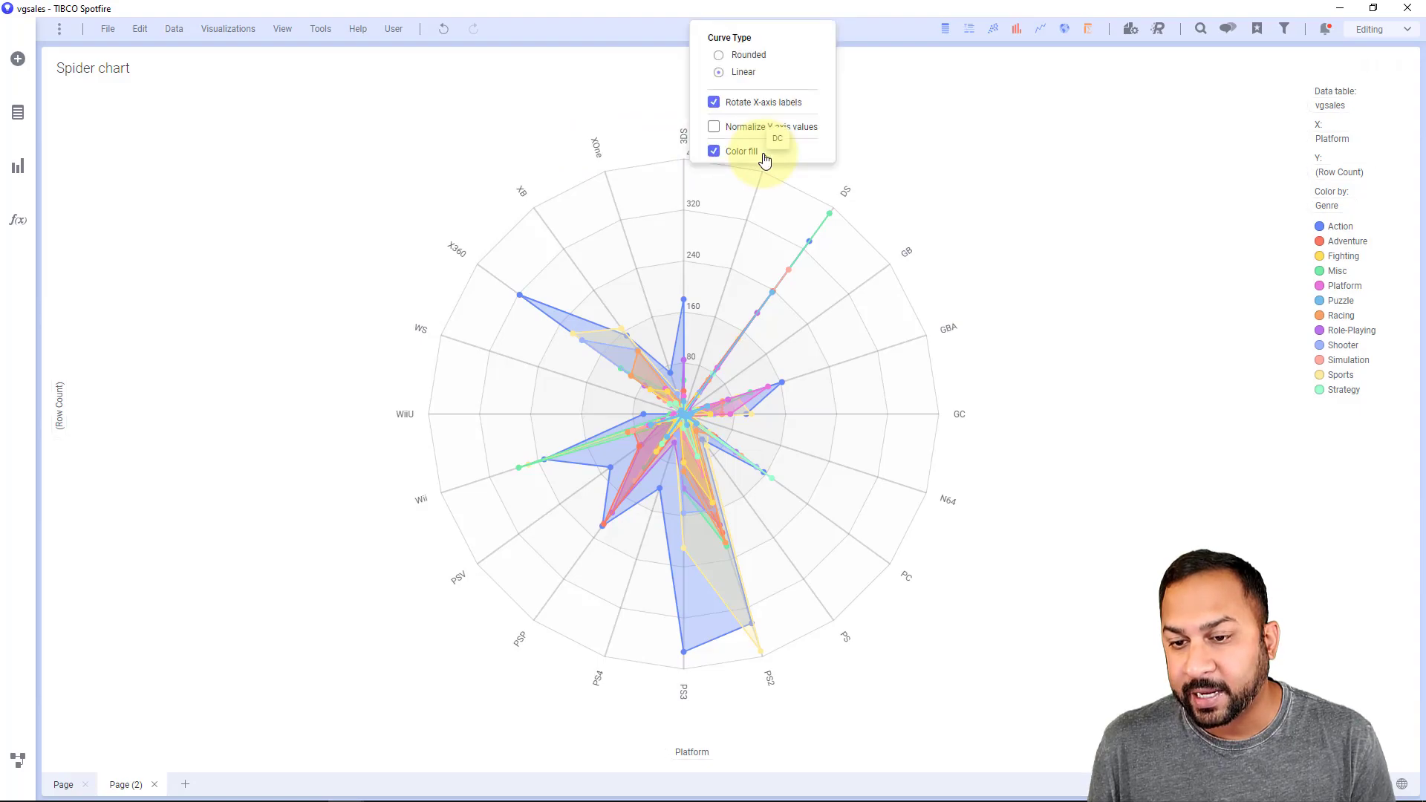
left_click(758, 133)
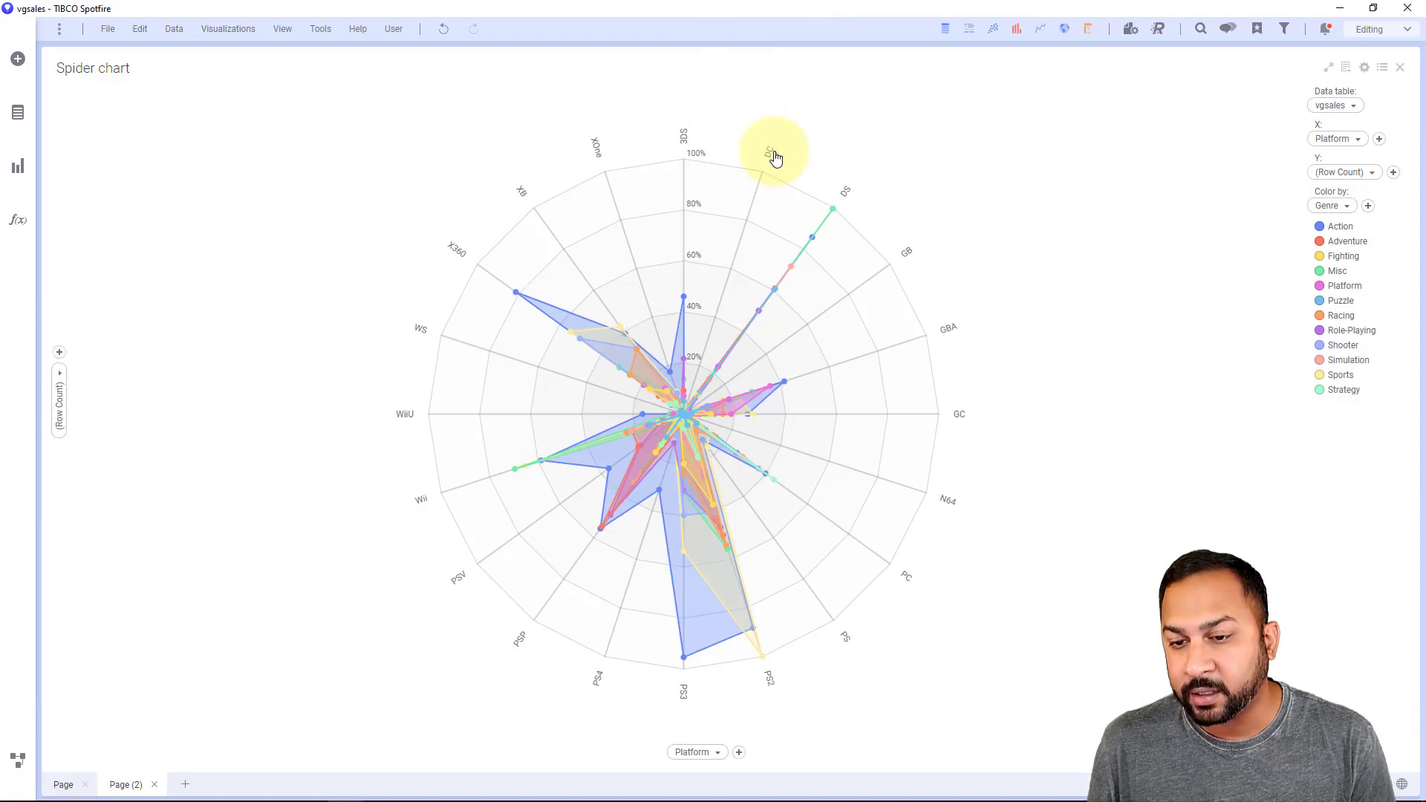
left_click(775, 158)
left_click(755, 153)
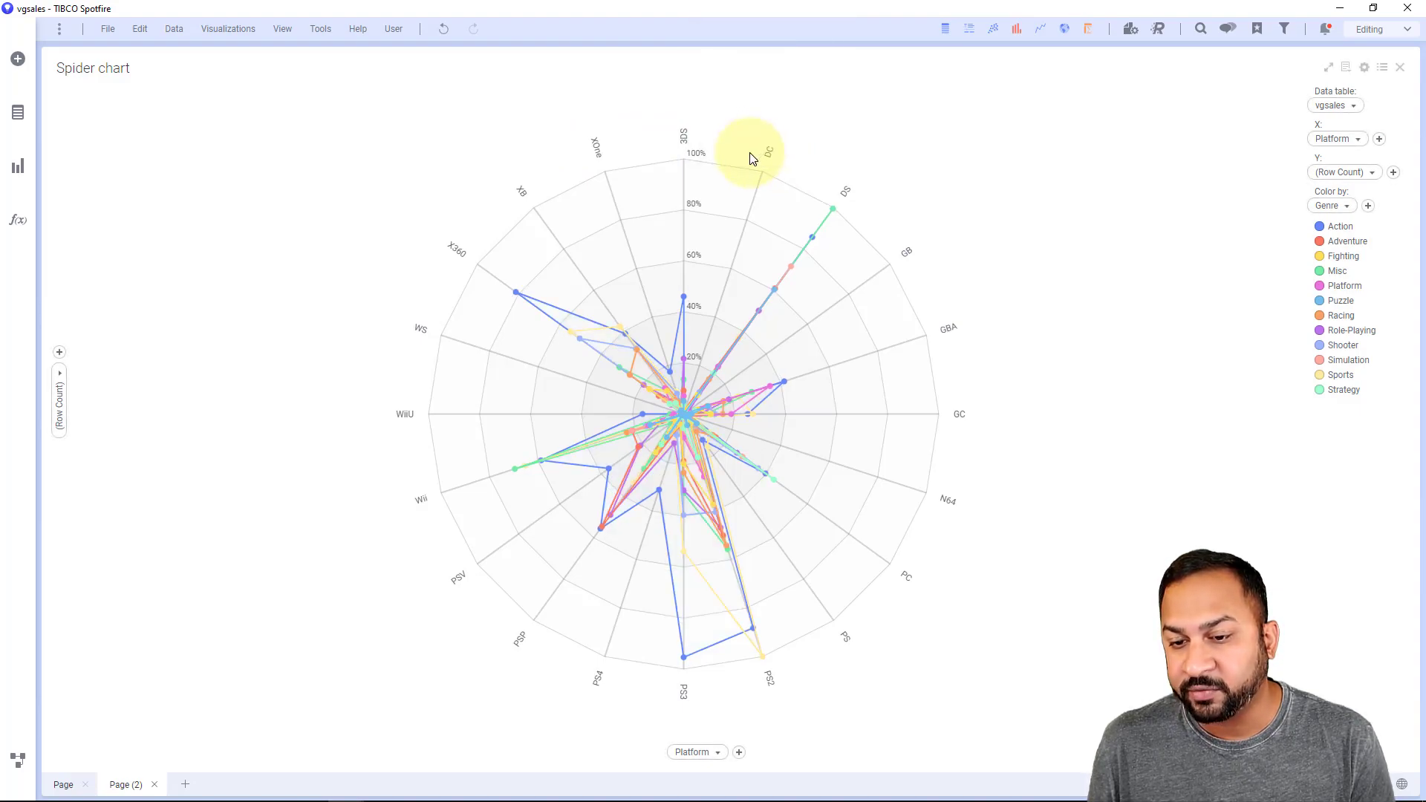
left_click(773, 160)
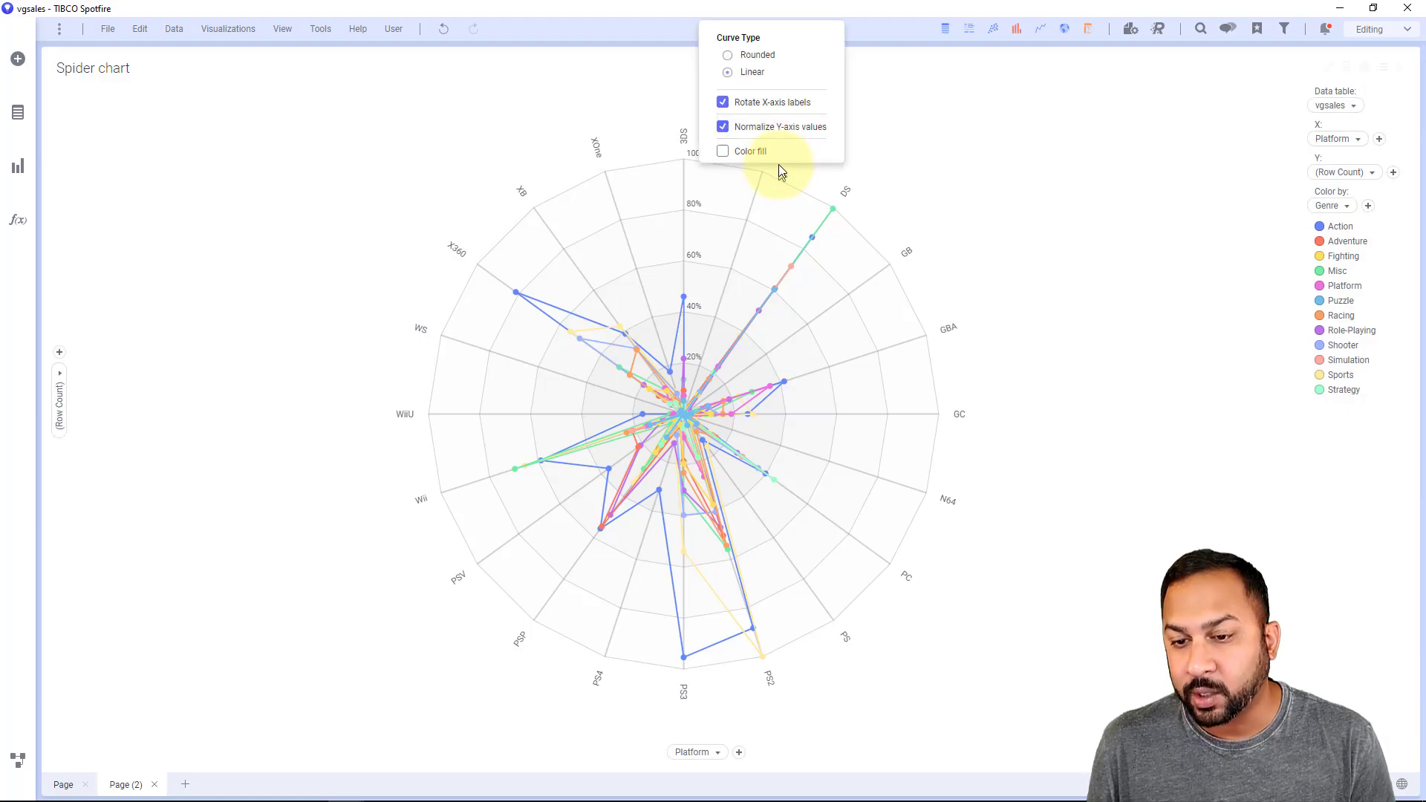
left_click(755, 151)
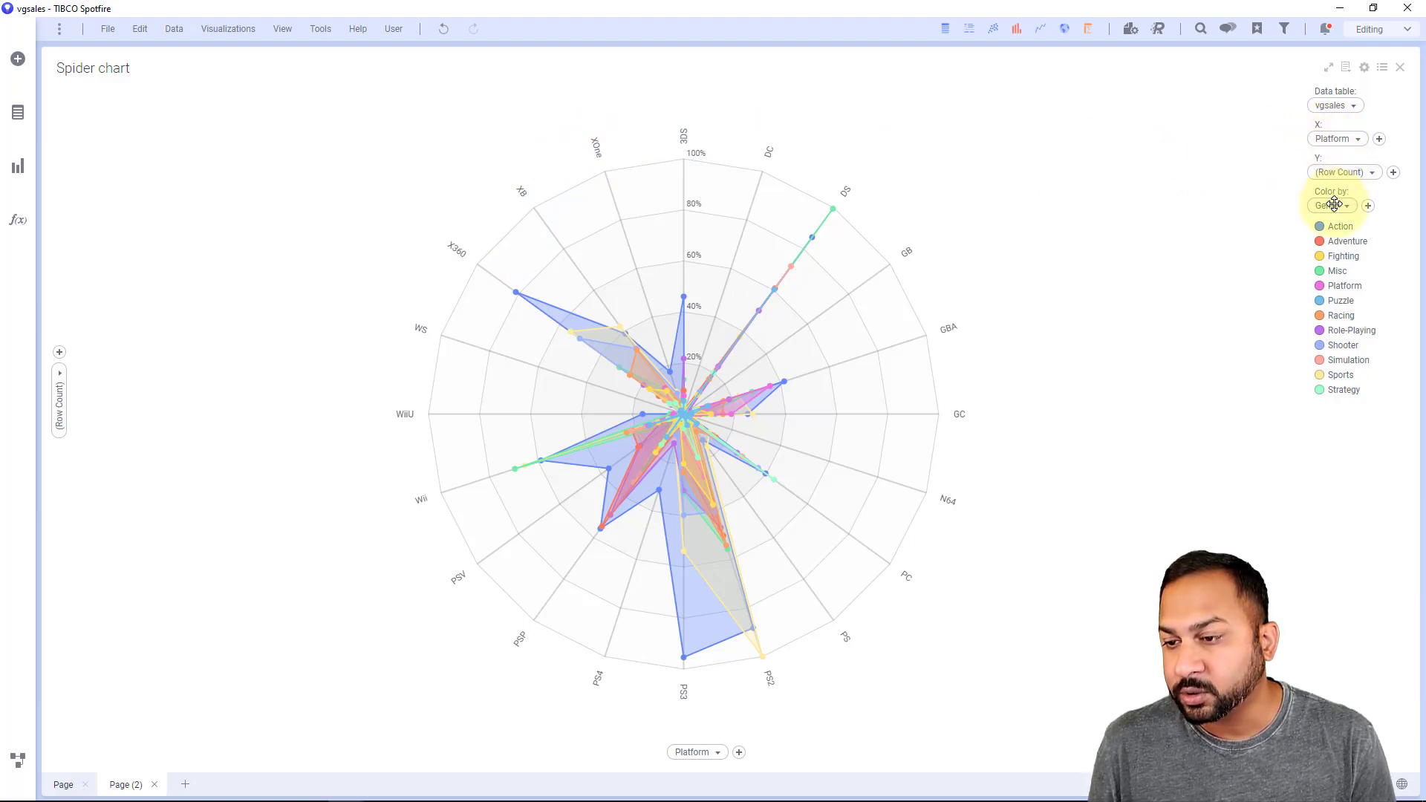
- Change the spider chart's Y-axis from Row Count to Avg(Global_Sales)
left_click(1335, 178)
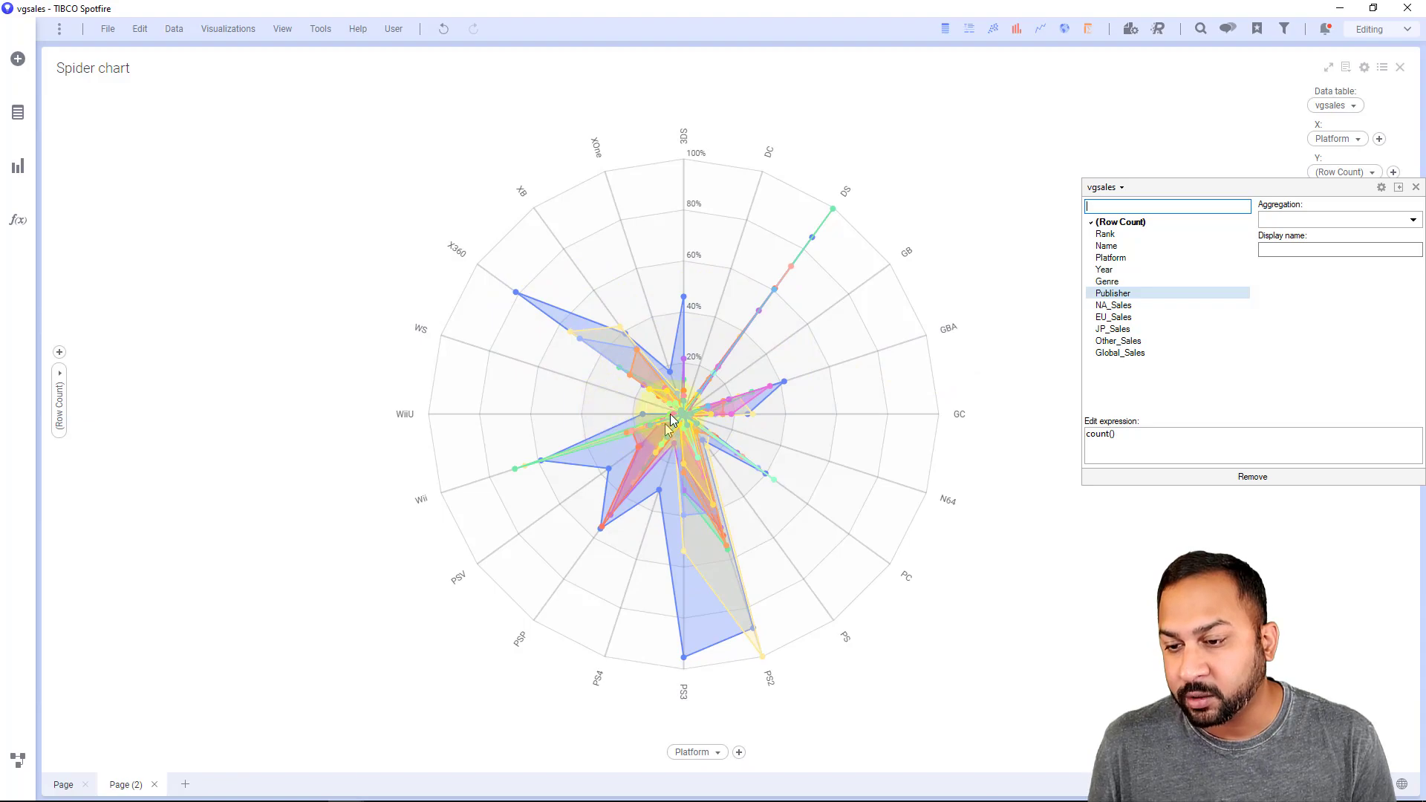
left_click(1099, 355)
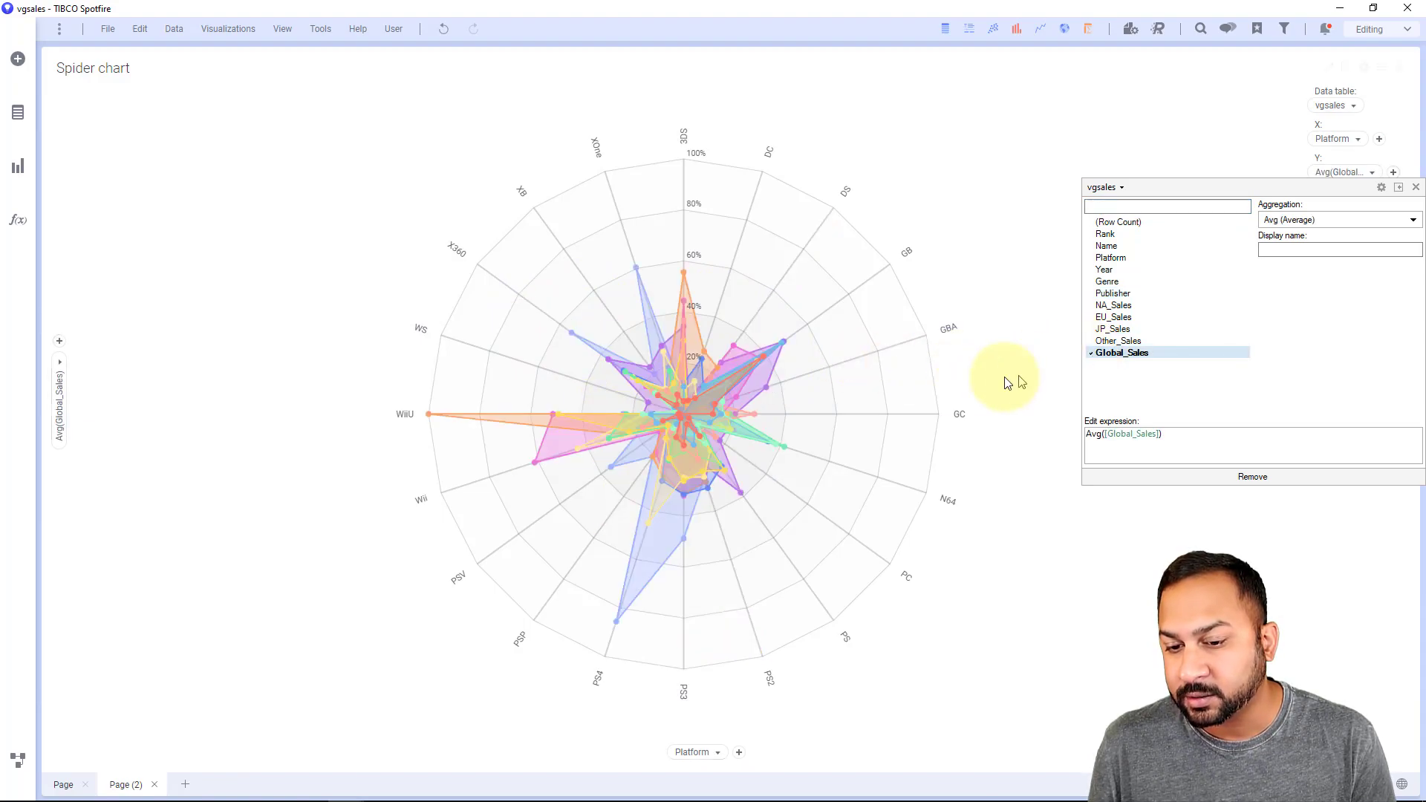
left_click(949, 384)
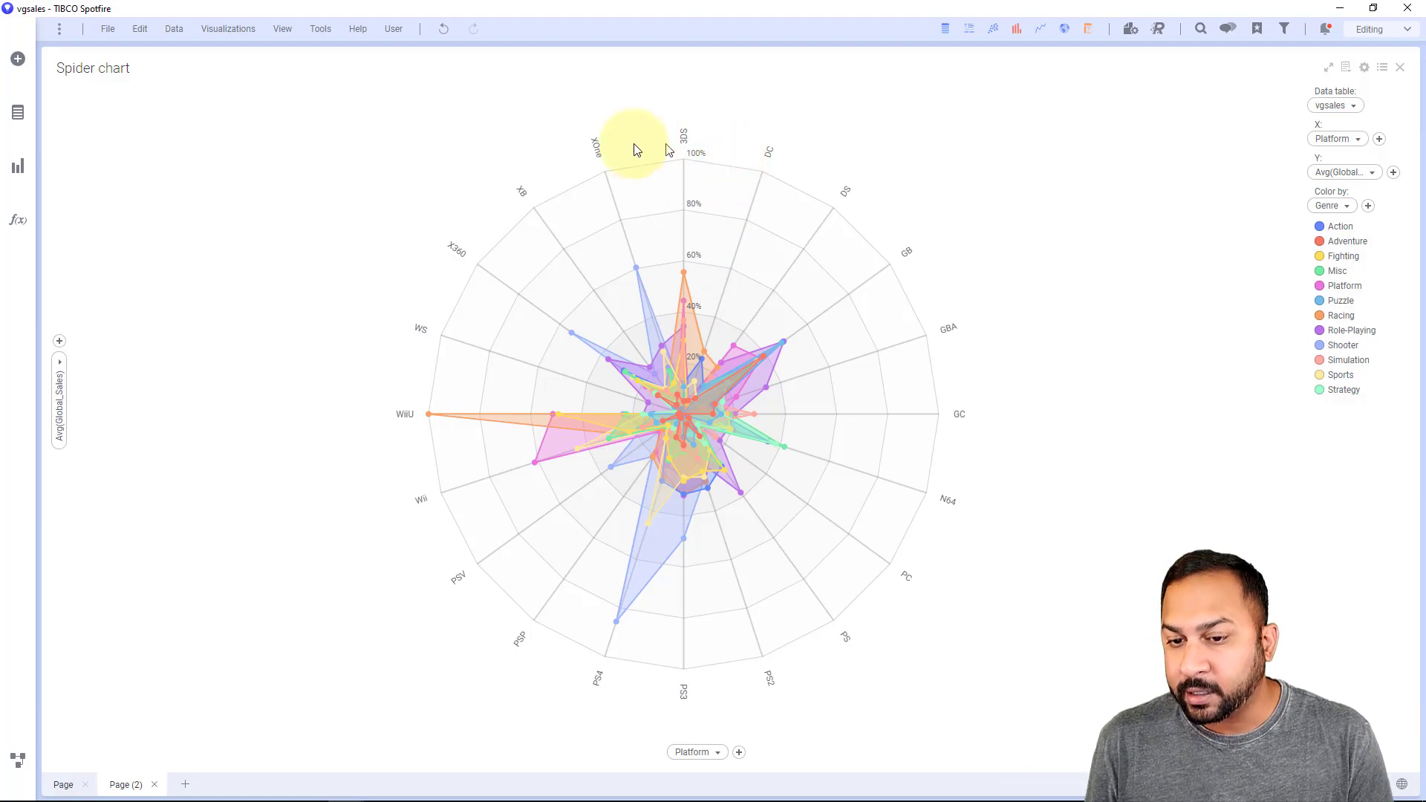
- Lay the spider chart's spokes out by Year, then mark the Shooter and Platform polygons
left_click(1319, 138)
left_click(1119, 260)
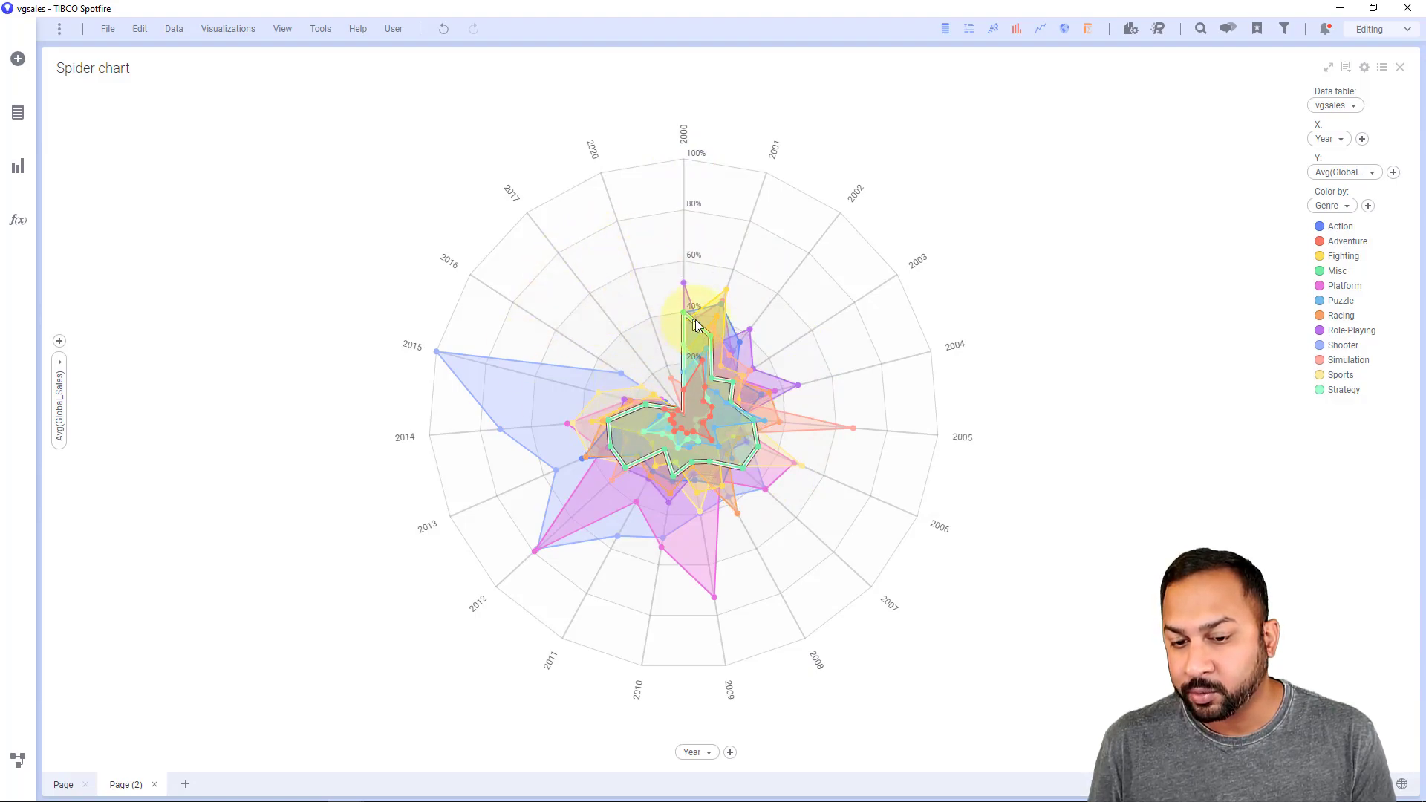
left_click(510, 396)
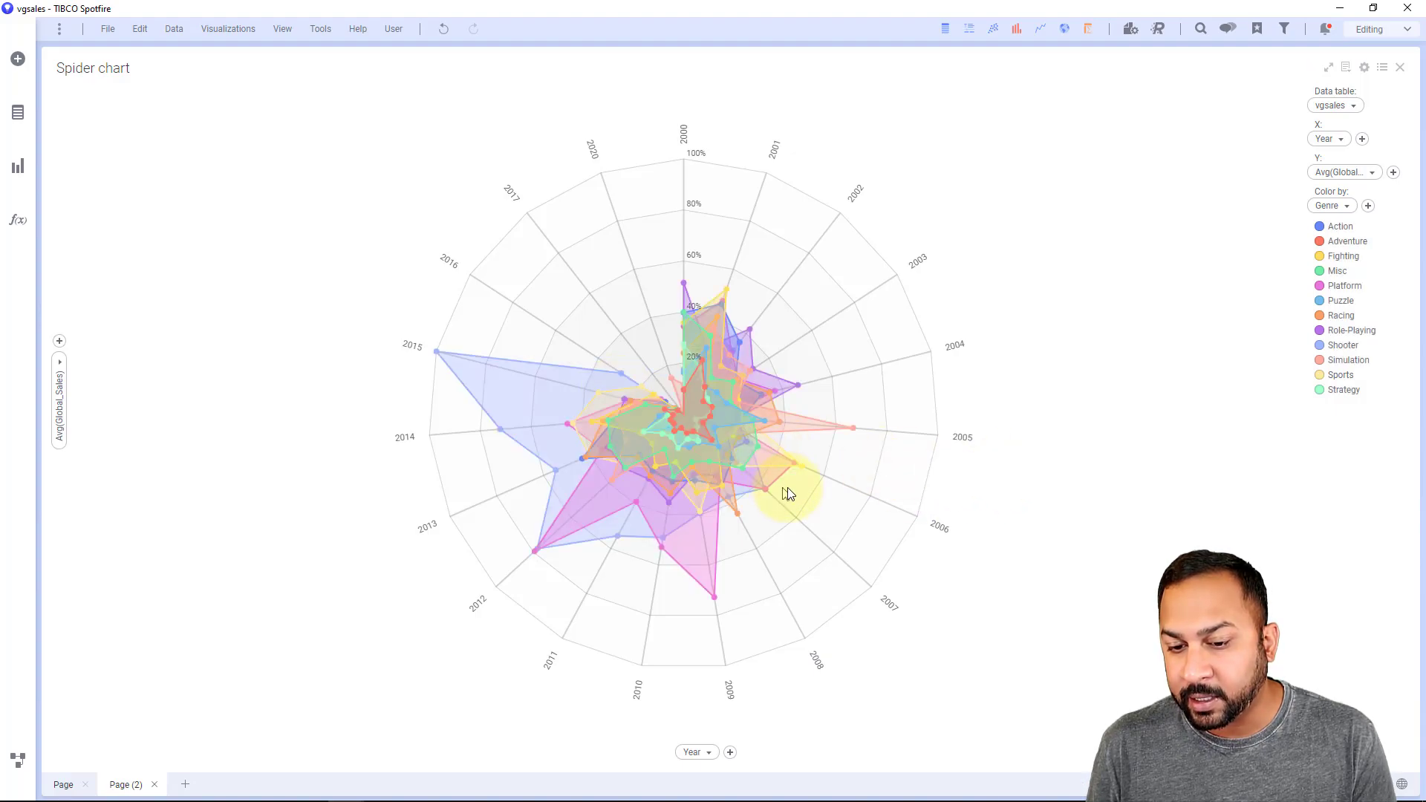
left_click(717, 559)
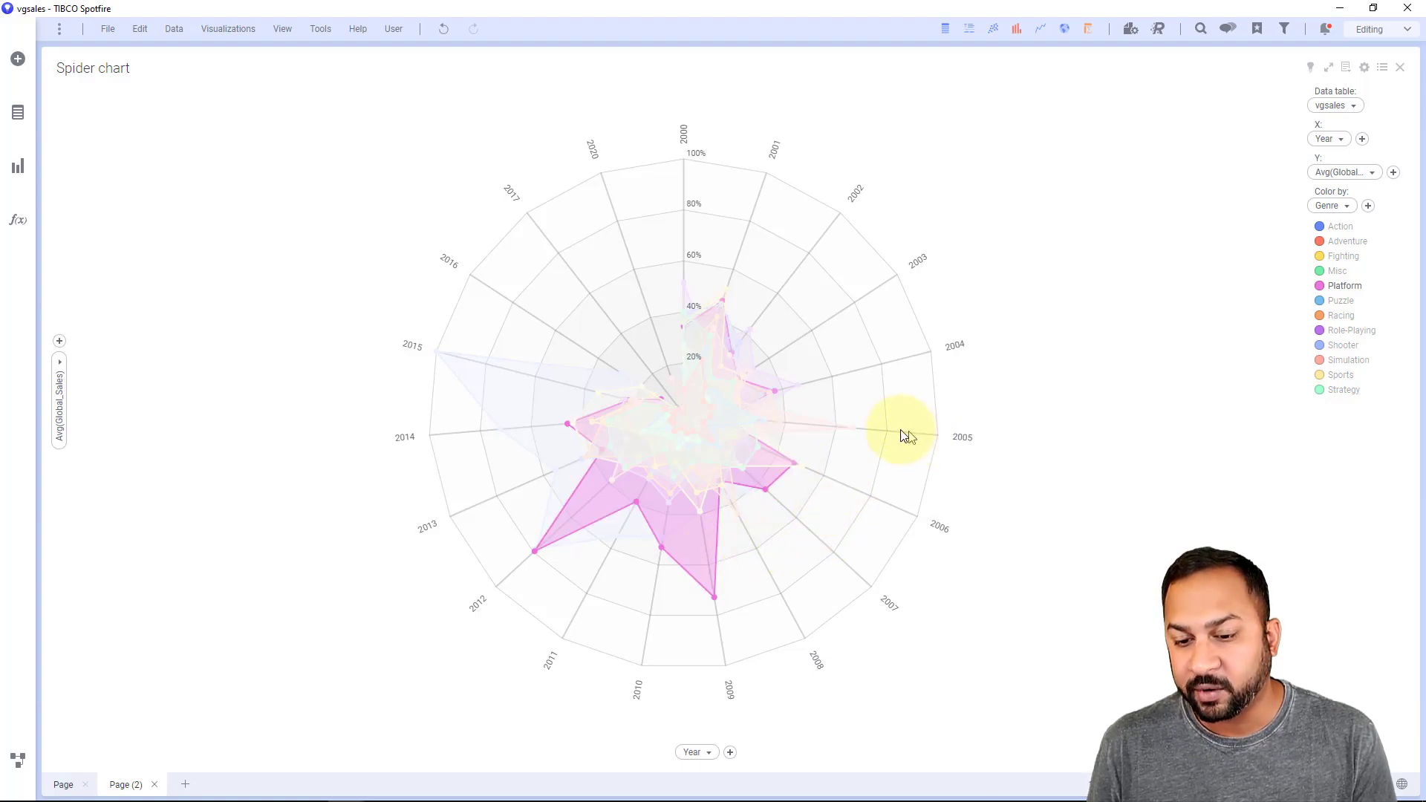
- Change the Y-axis aggregation from Avg to Sum(Global_Sales)
left_click(894, 372)
left_click(1333, 173)
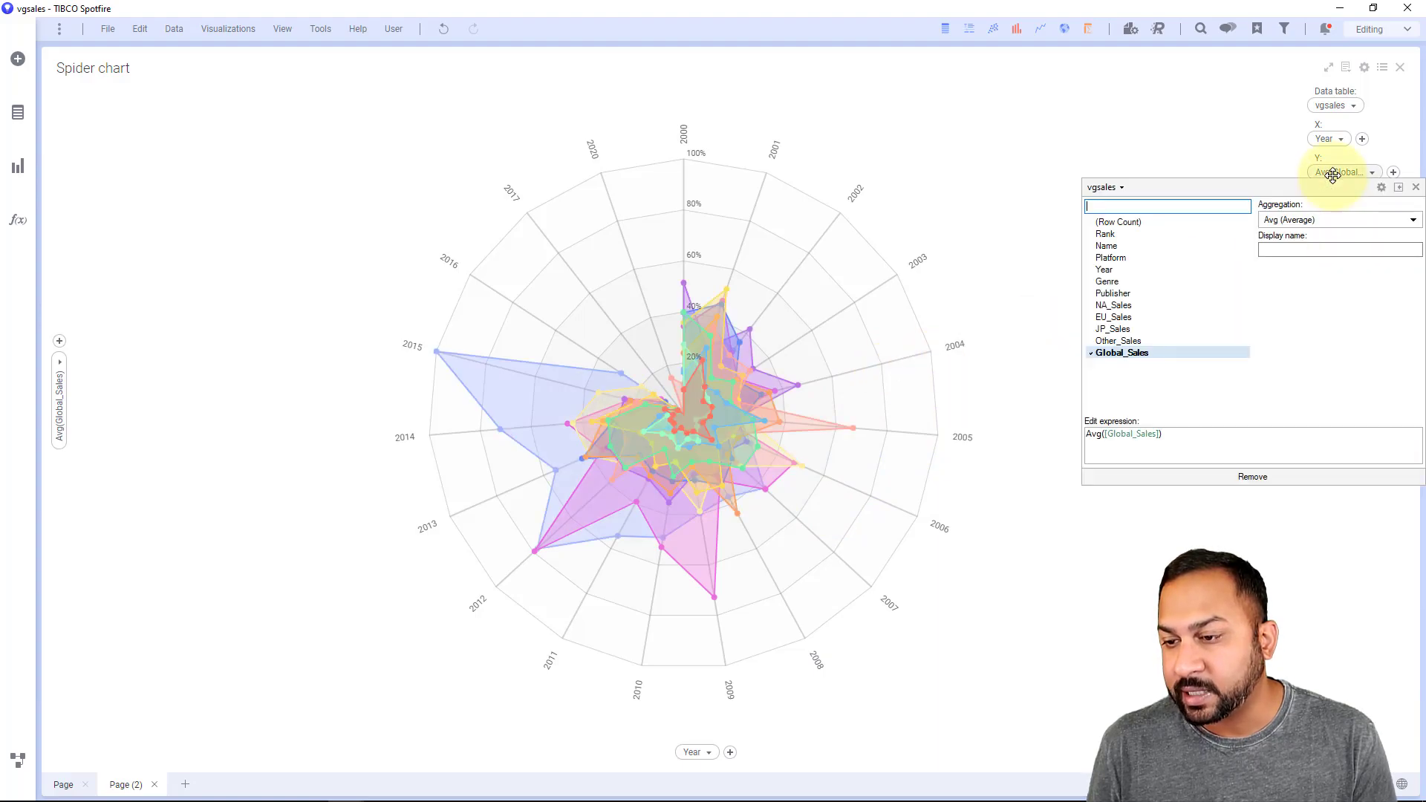
left_click(1293, 220)
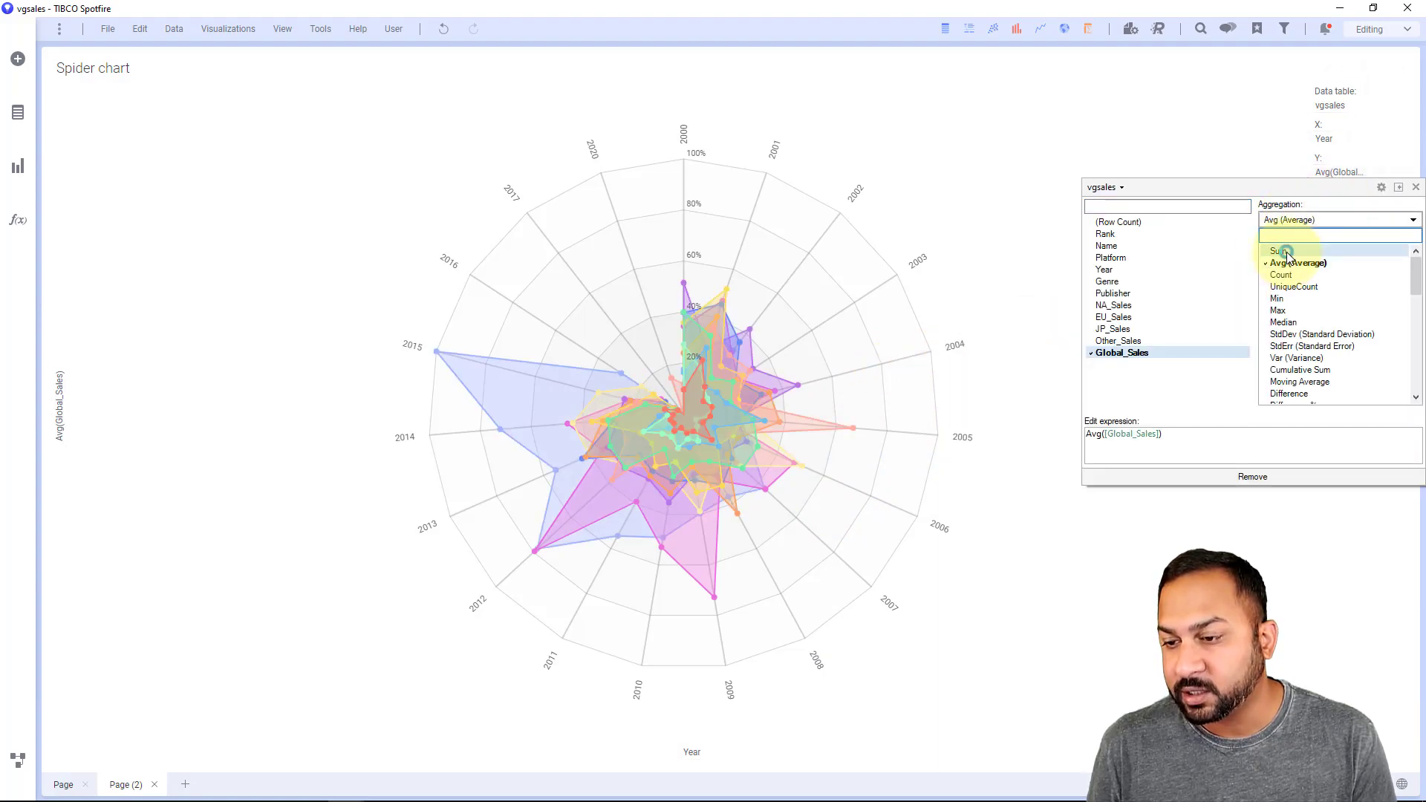
left_click(1279, 251)
left_click(858, 302)
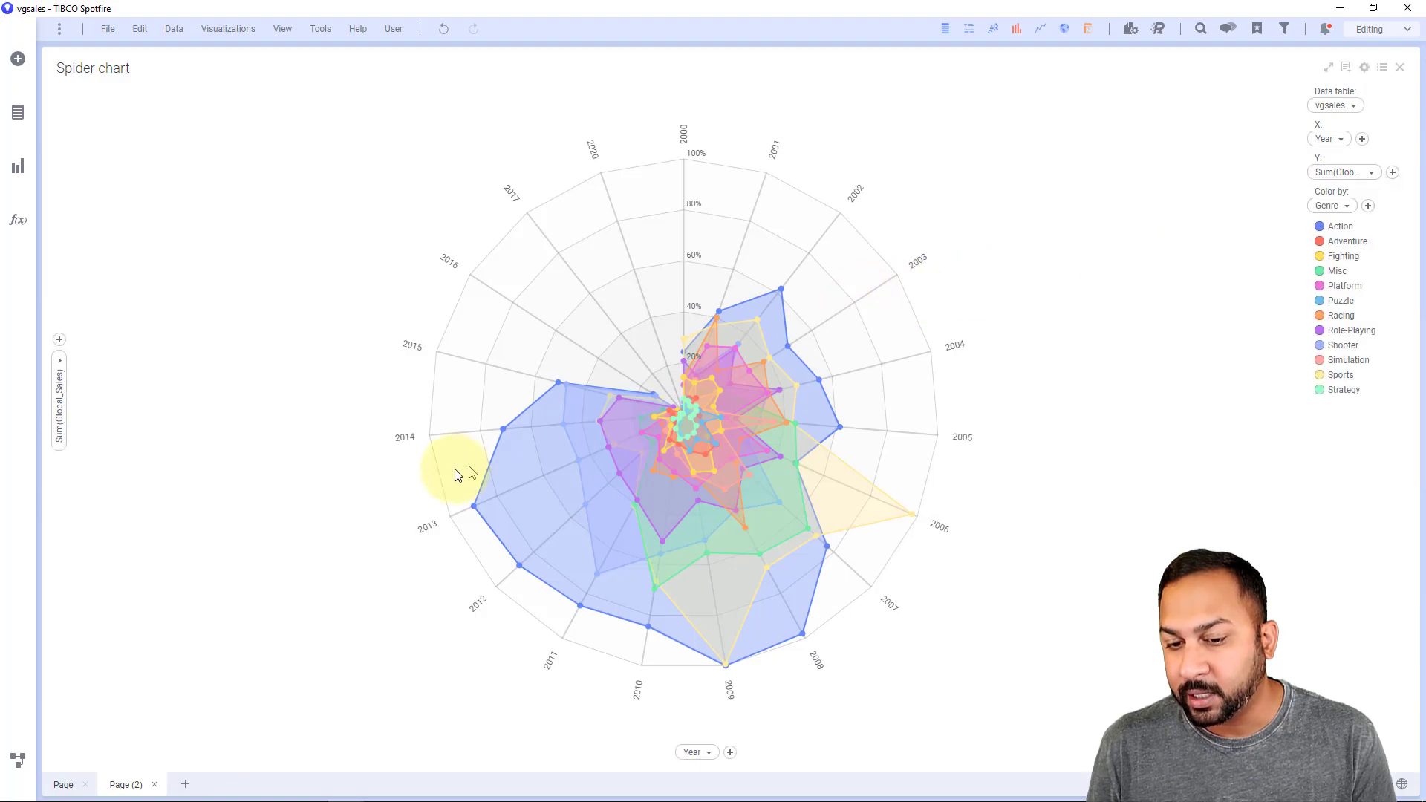
- Mark the Action and Shooter genre polygons, then clear the marking
left_click(505, 470)
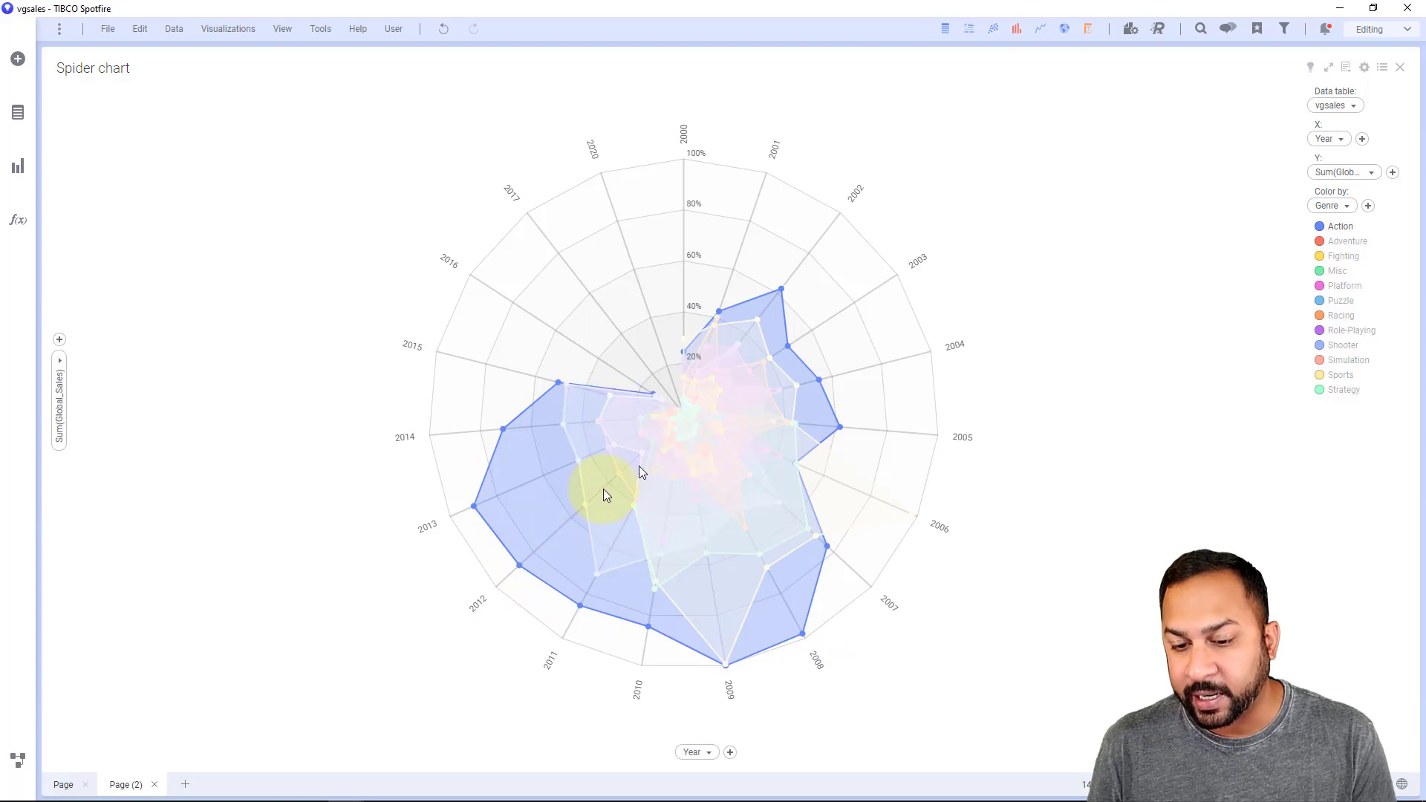
left_click(585, 501)
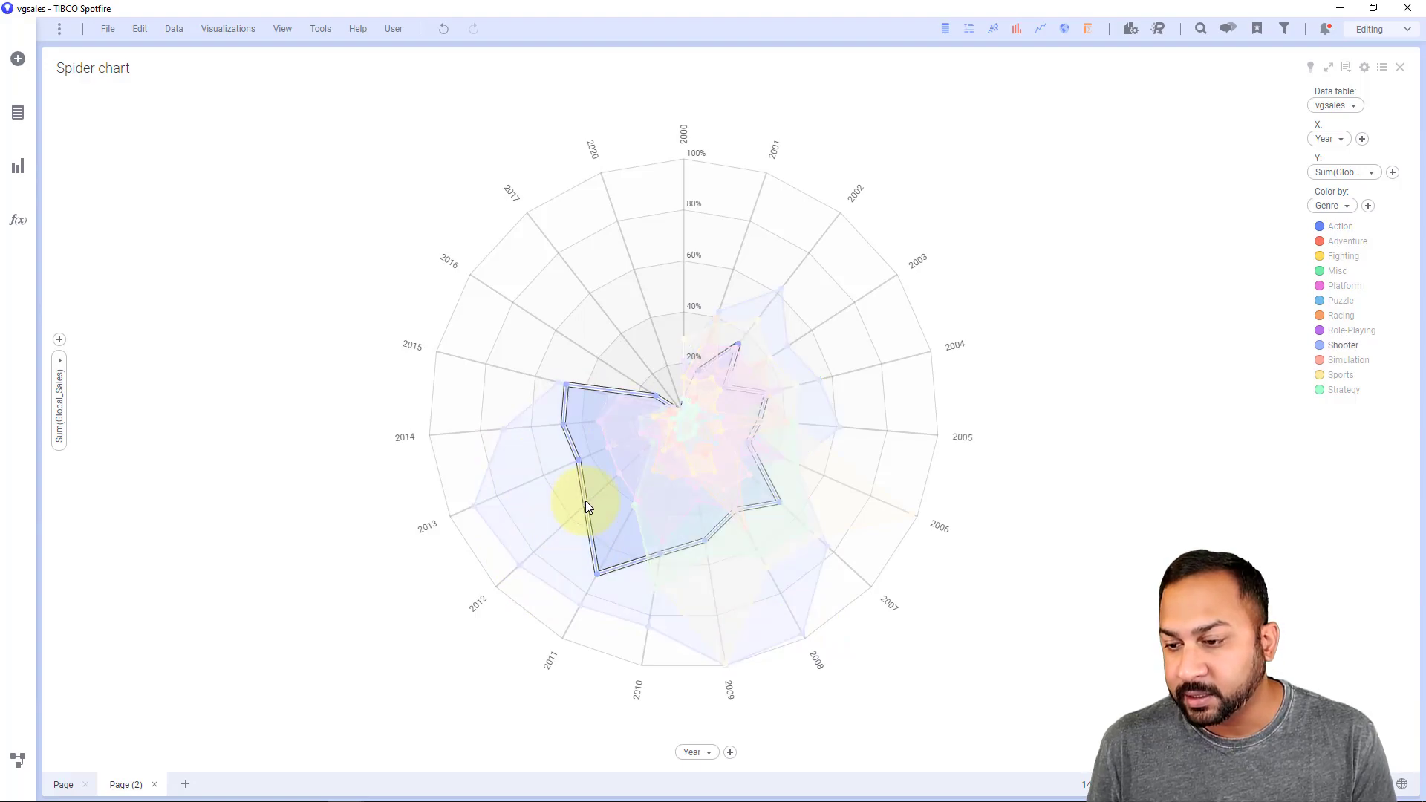
left_click(920, 485)
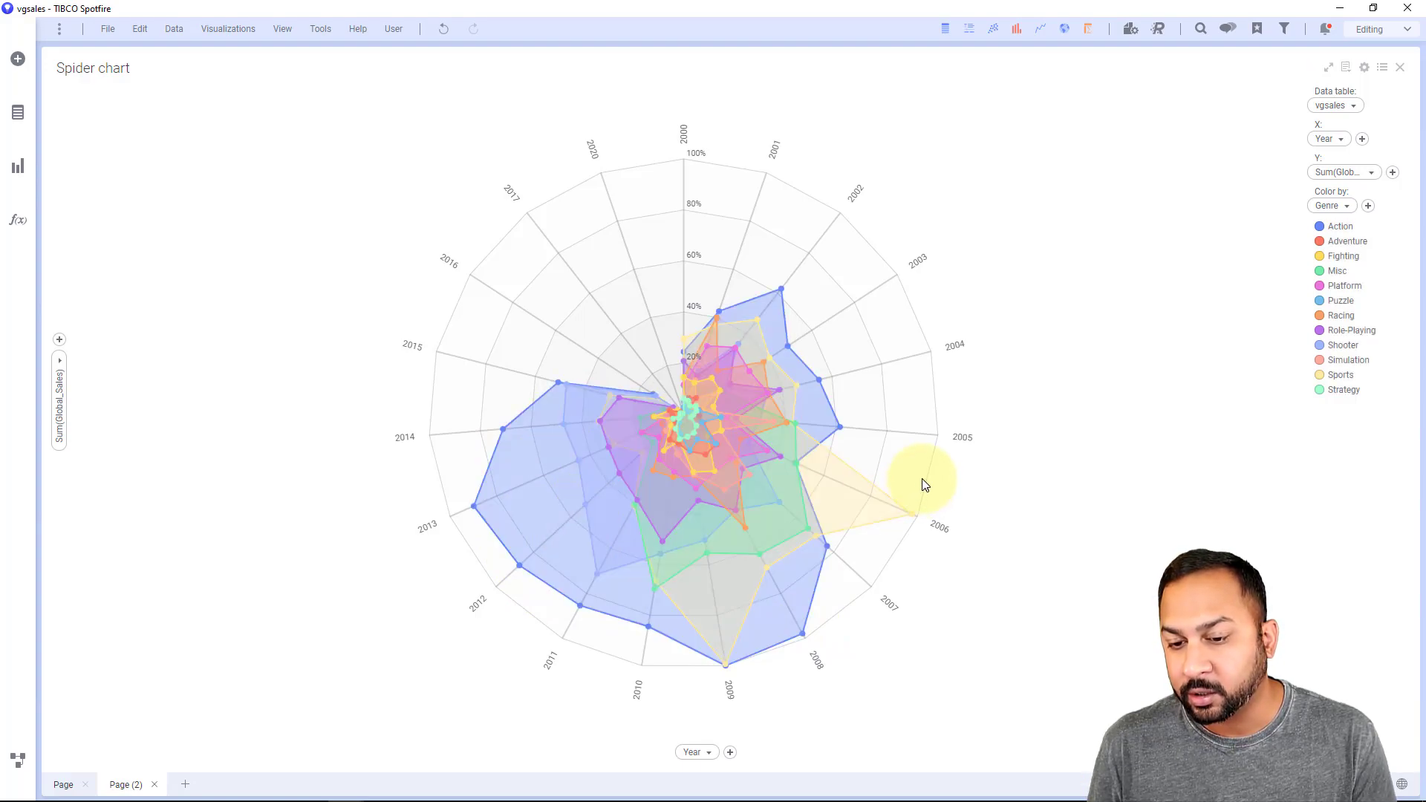
- Color the spider chart by Platform, emphasize PS3 and PS4, then reset to full color
left_click(1339, 205)
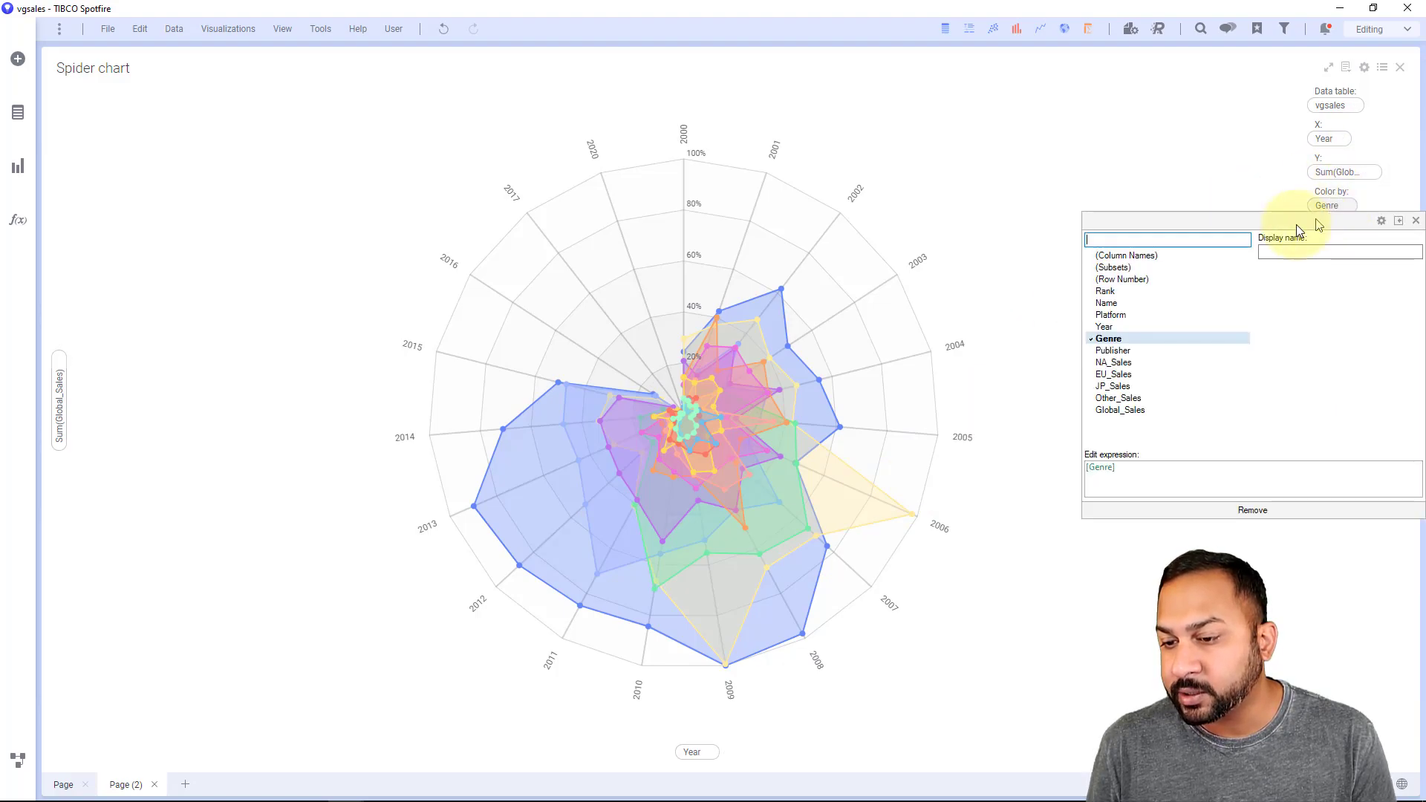
left_click(1149, 315)
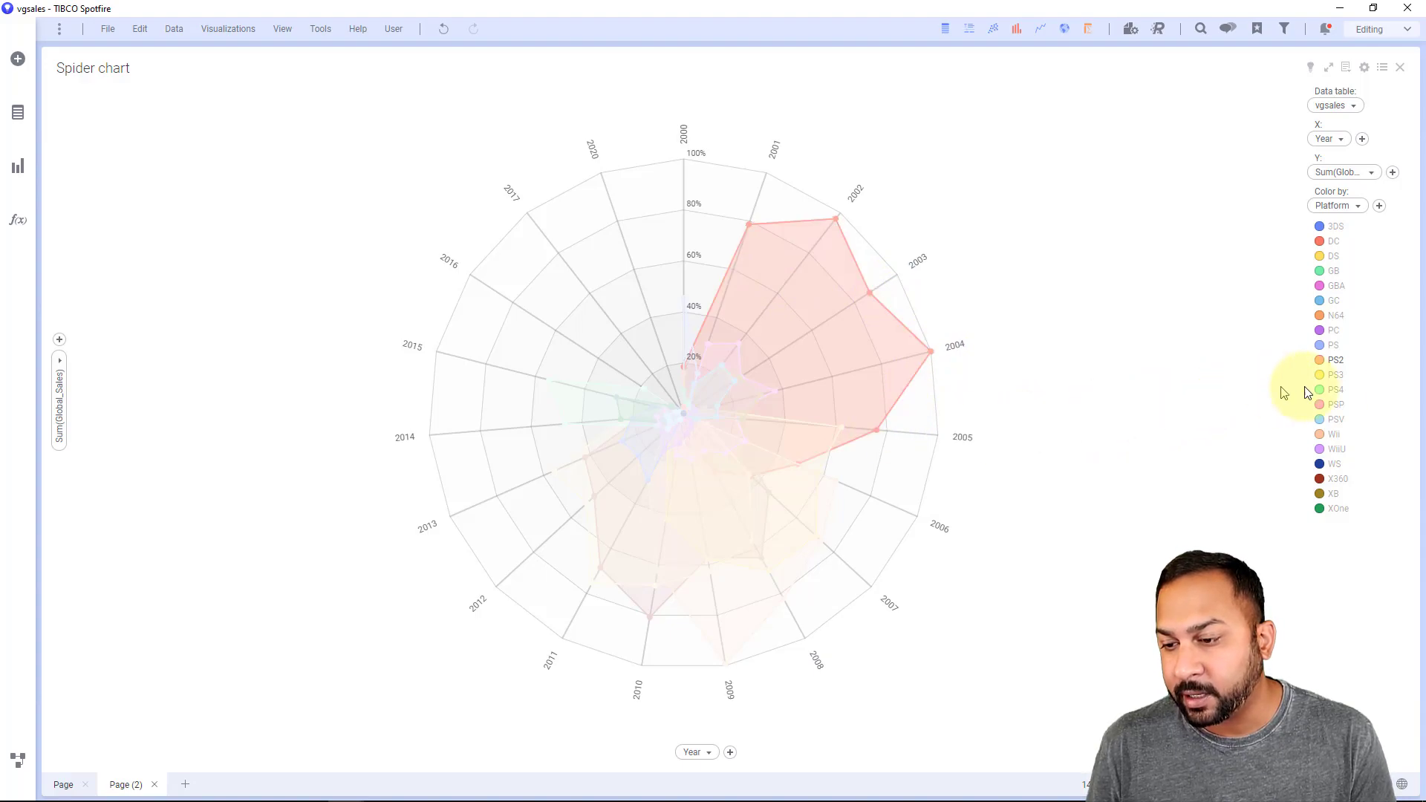
left_click(1334, 376)
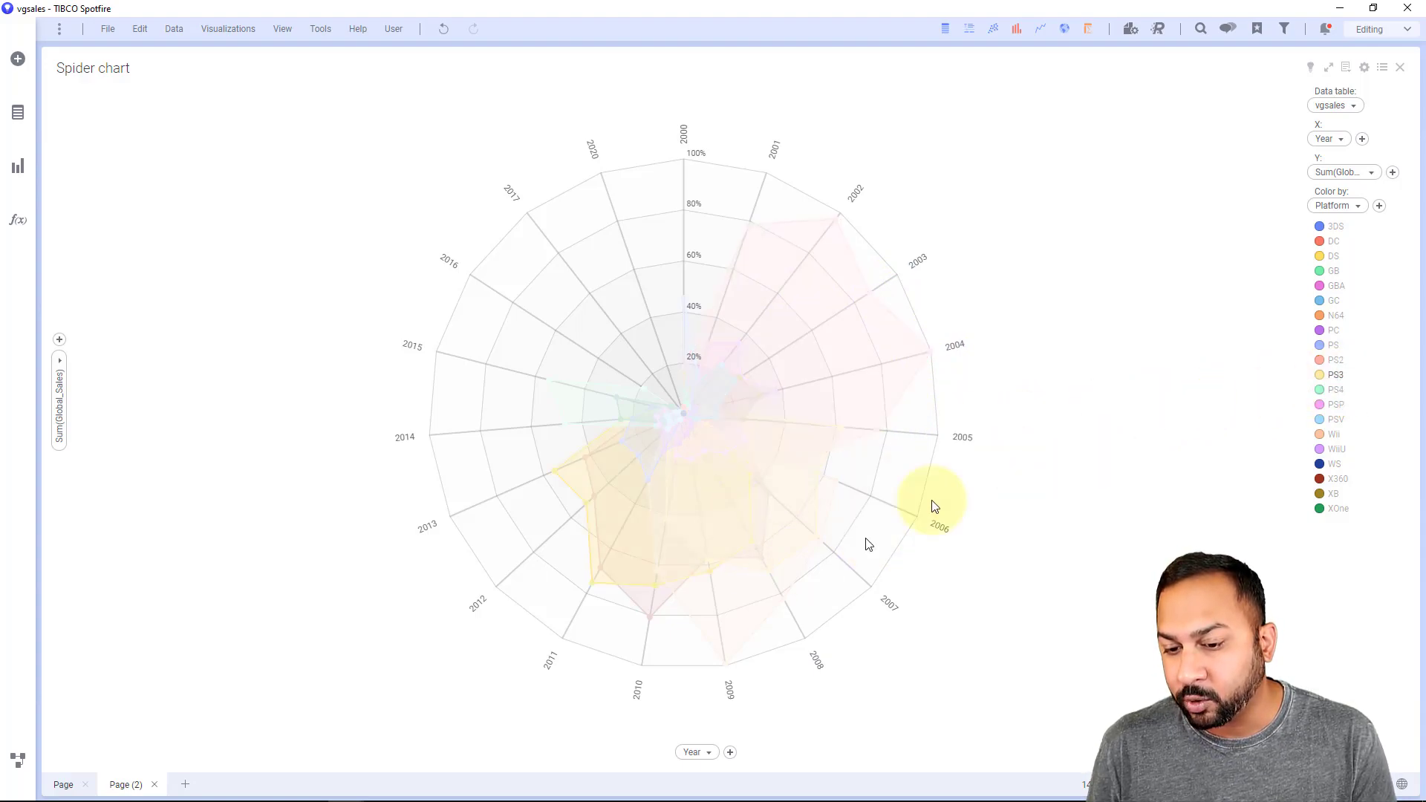
left_click(1338, 394)
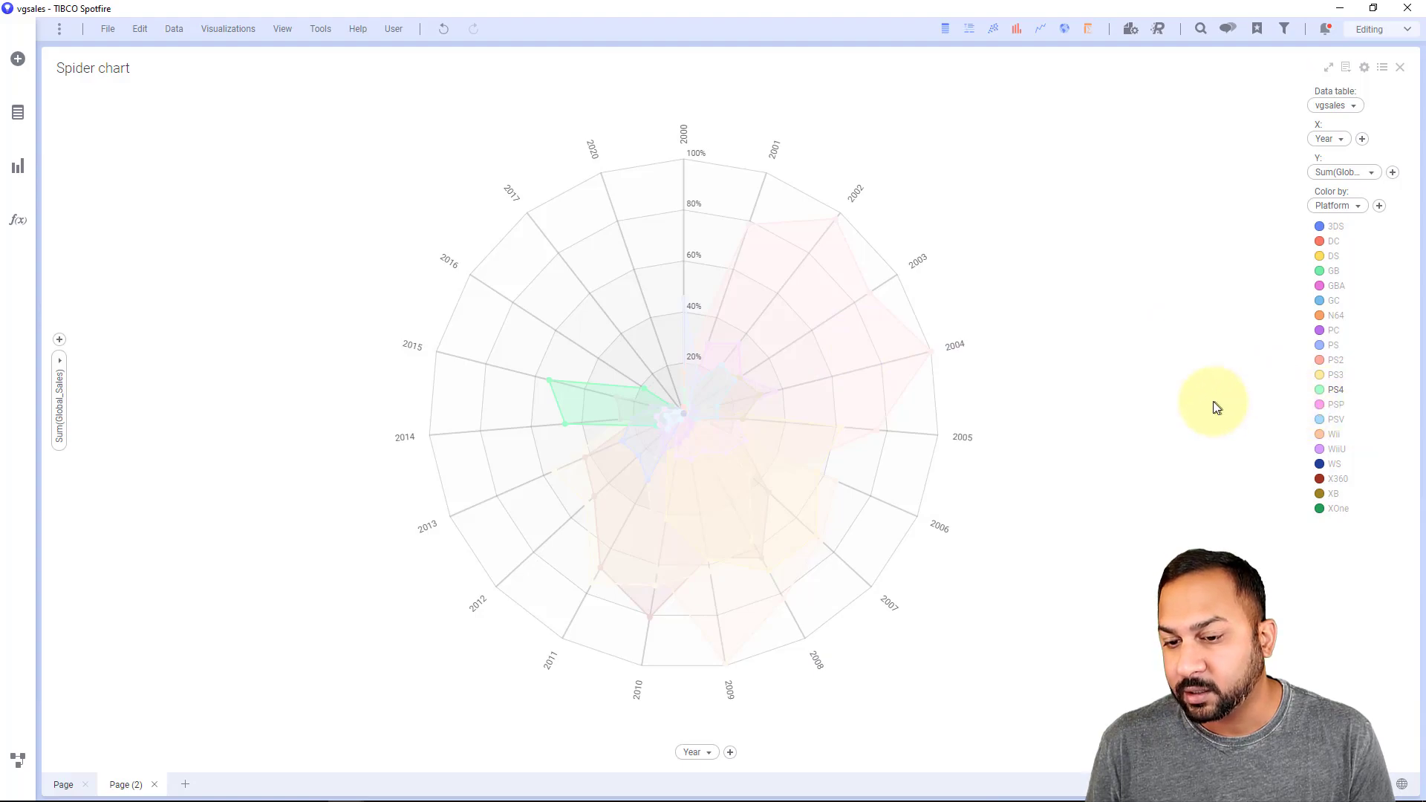
left_click(1070, 373)
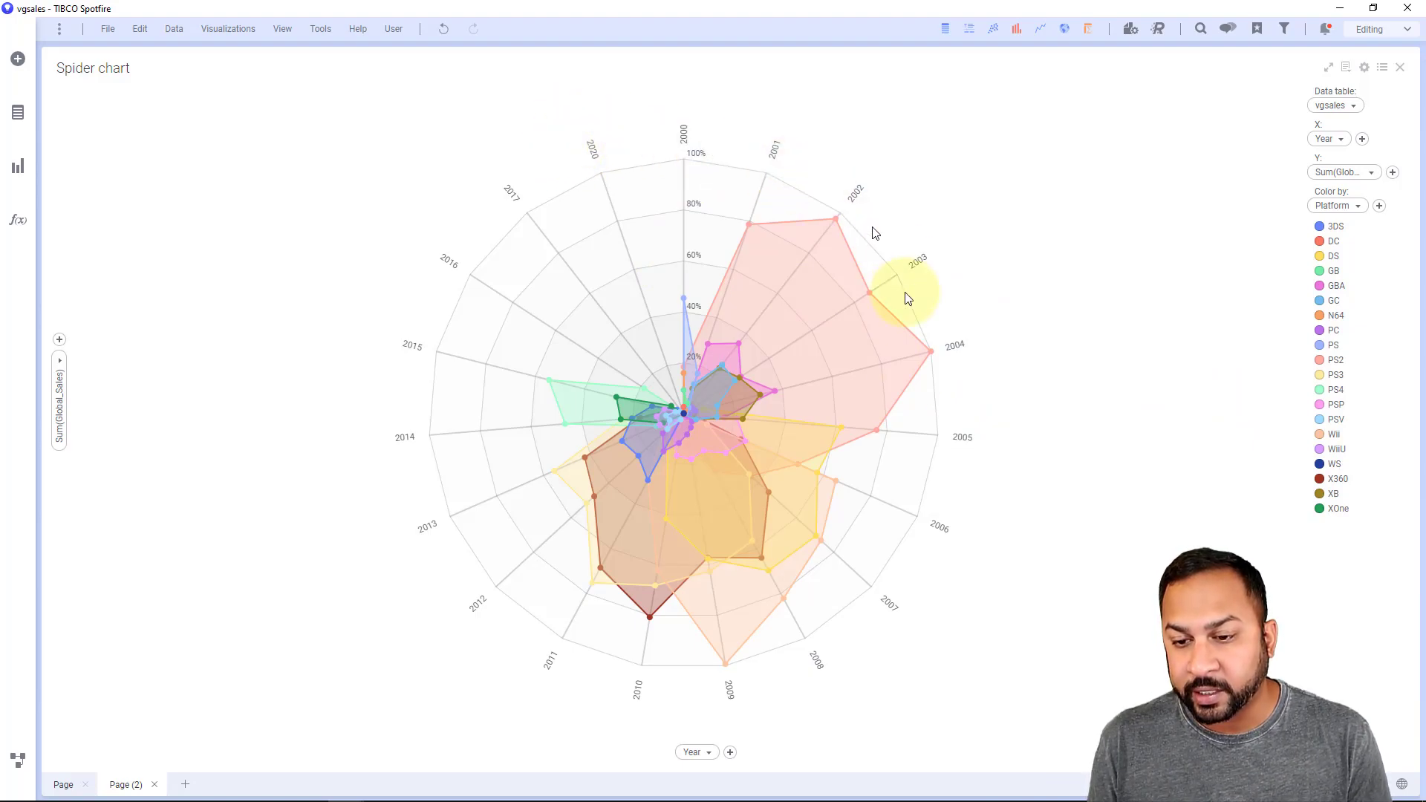
- Switch to the FINAL - World Provinces Spotfire analysis with the COVID new-cases spider chart
mouse_move(205, 796)
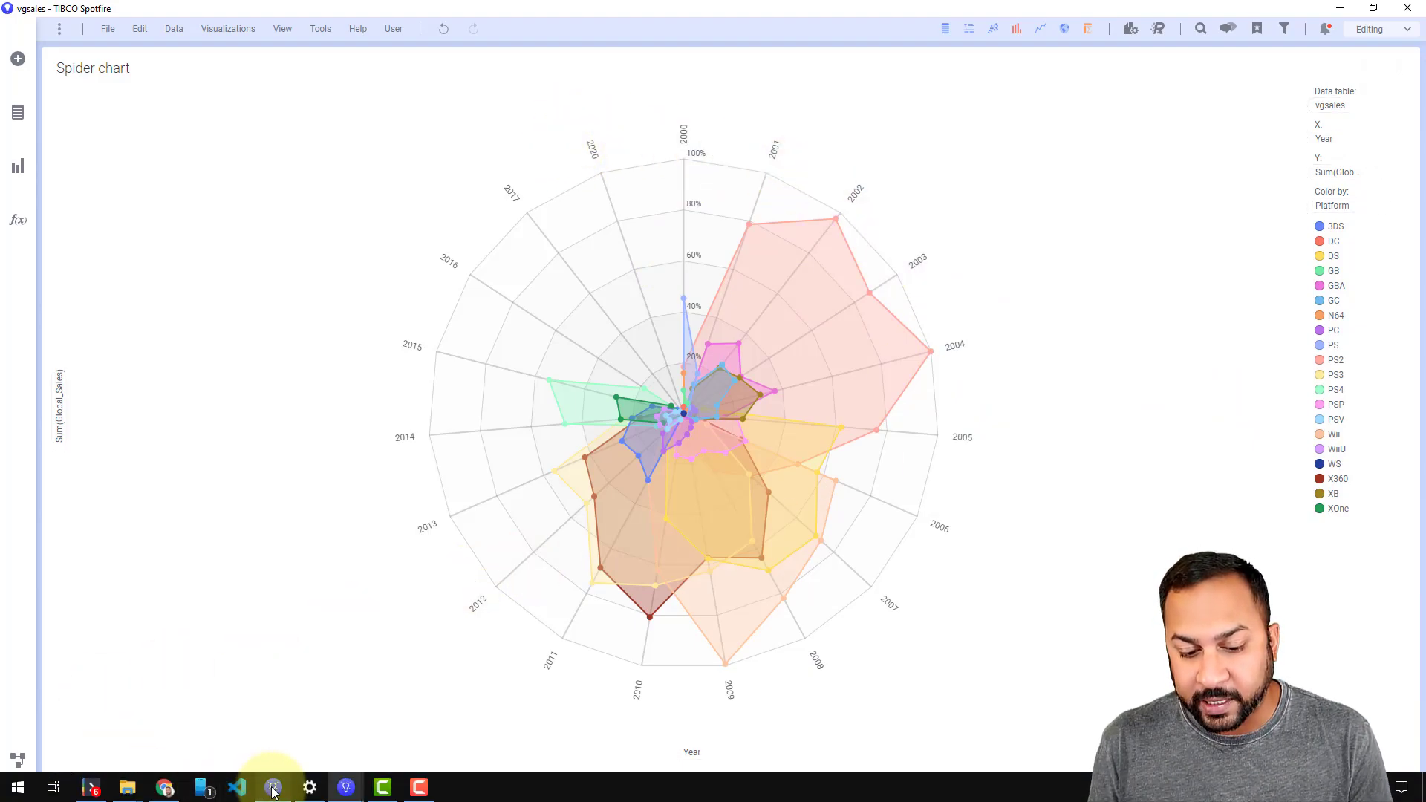
left_click(273, 789)
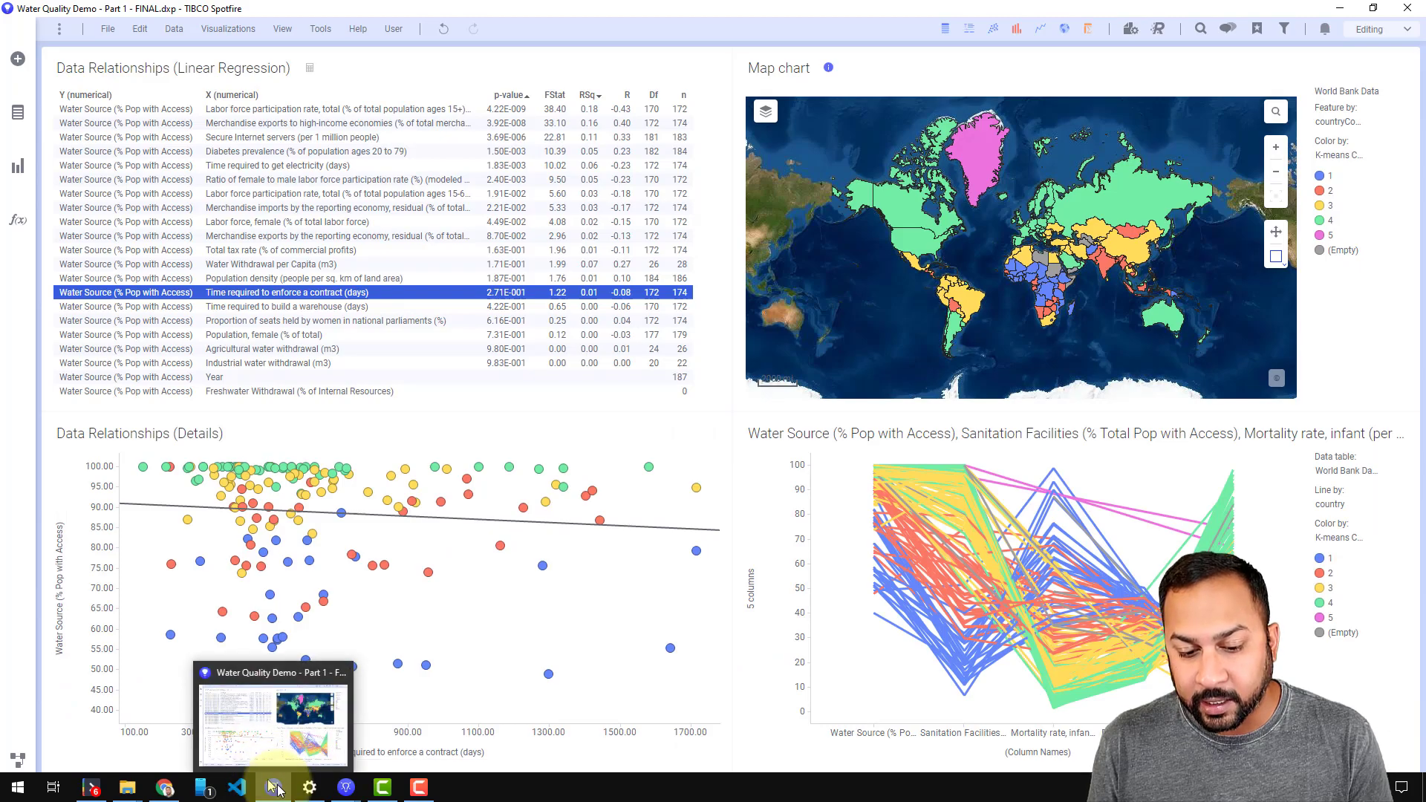
mouse_move(346, 787)
left_click(190, 737)
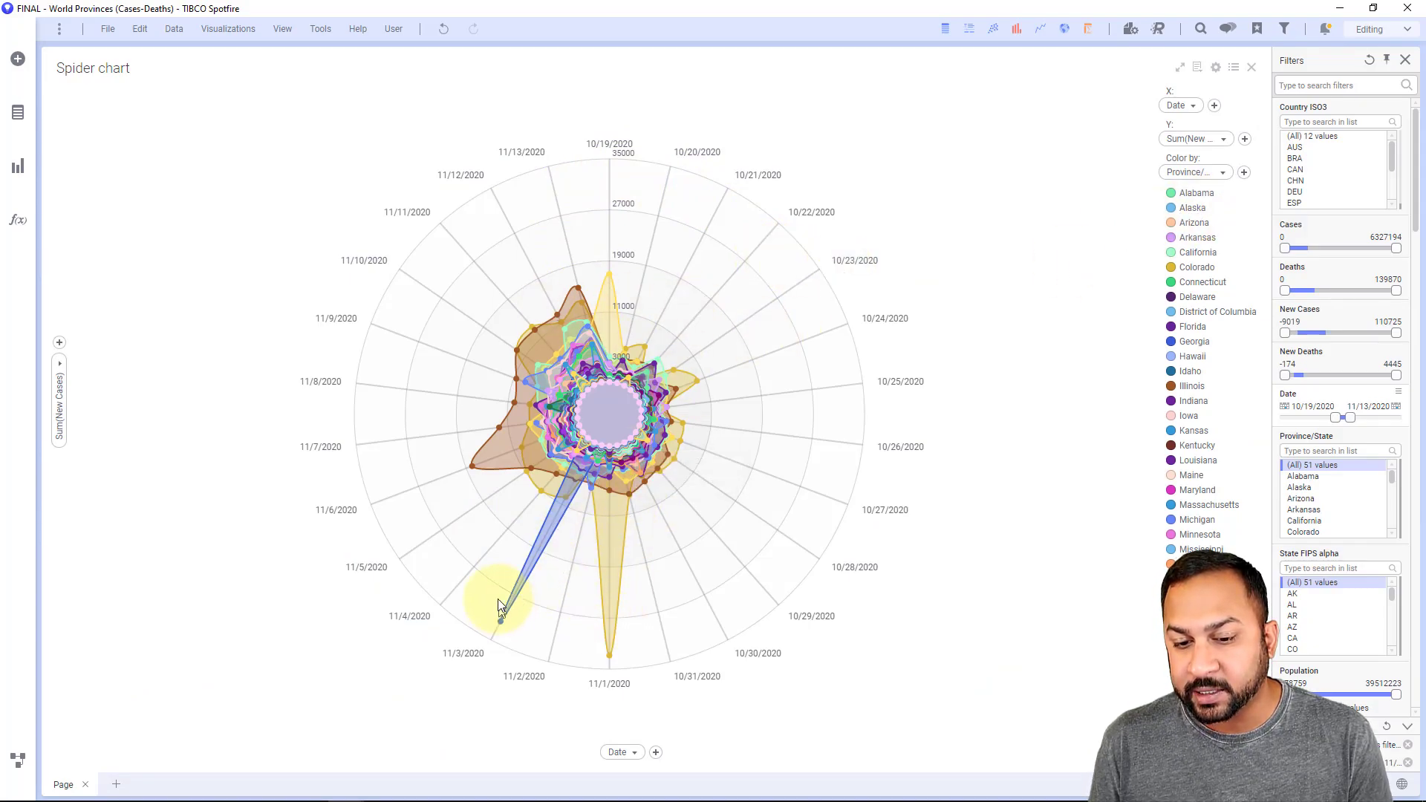
- Mark the Illinois series, then the series with the 11/1 and 11/3 spikes
left_click(518, 437)
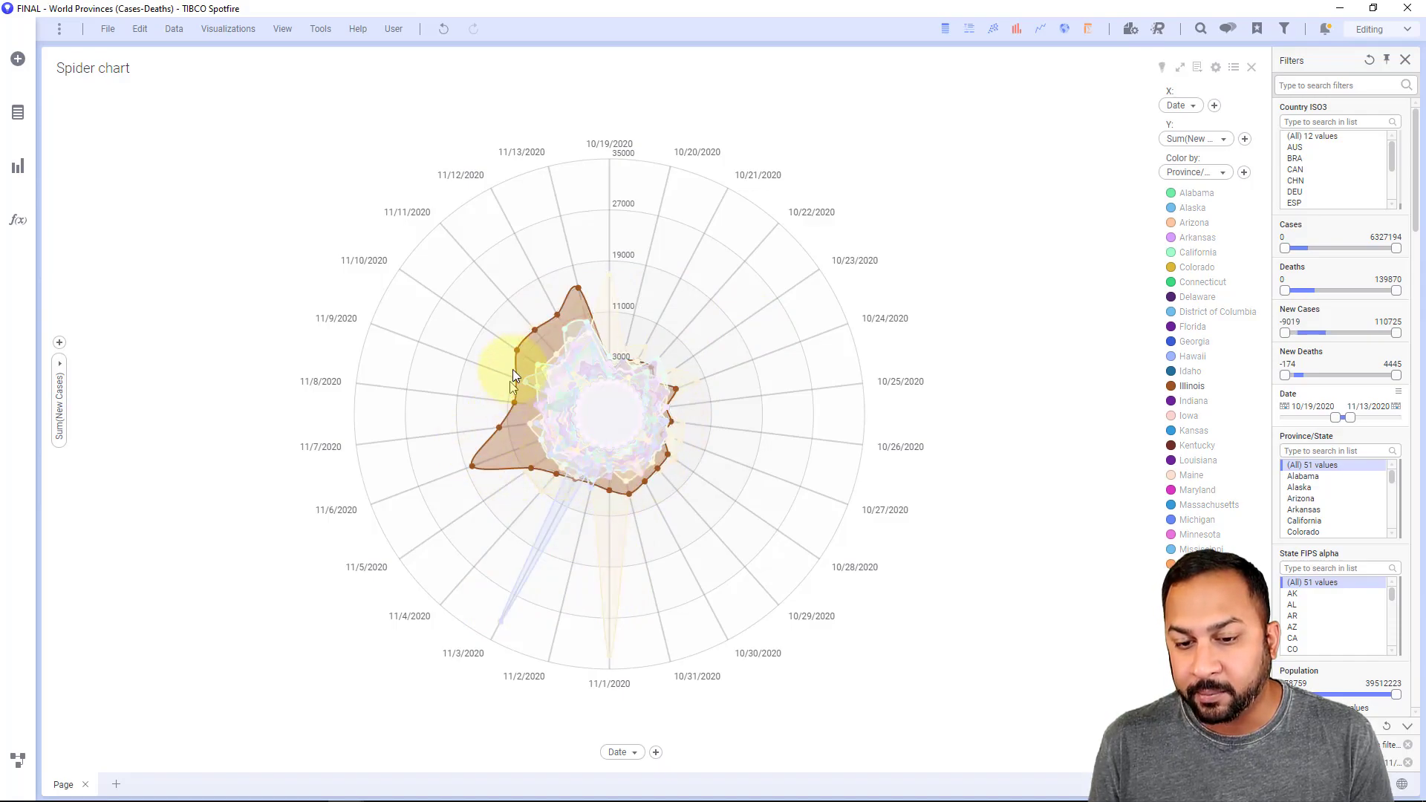
left_click(613, 534)
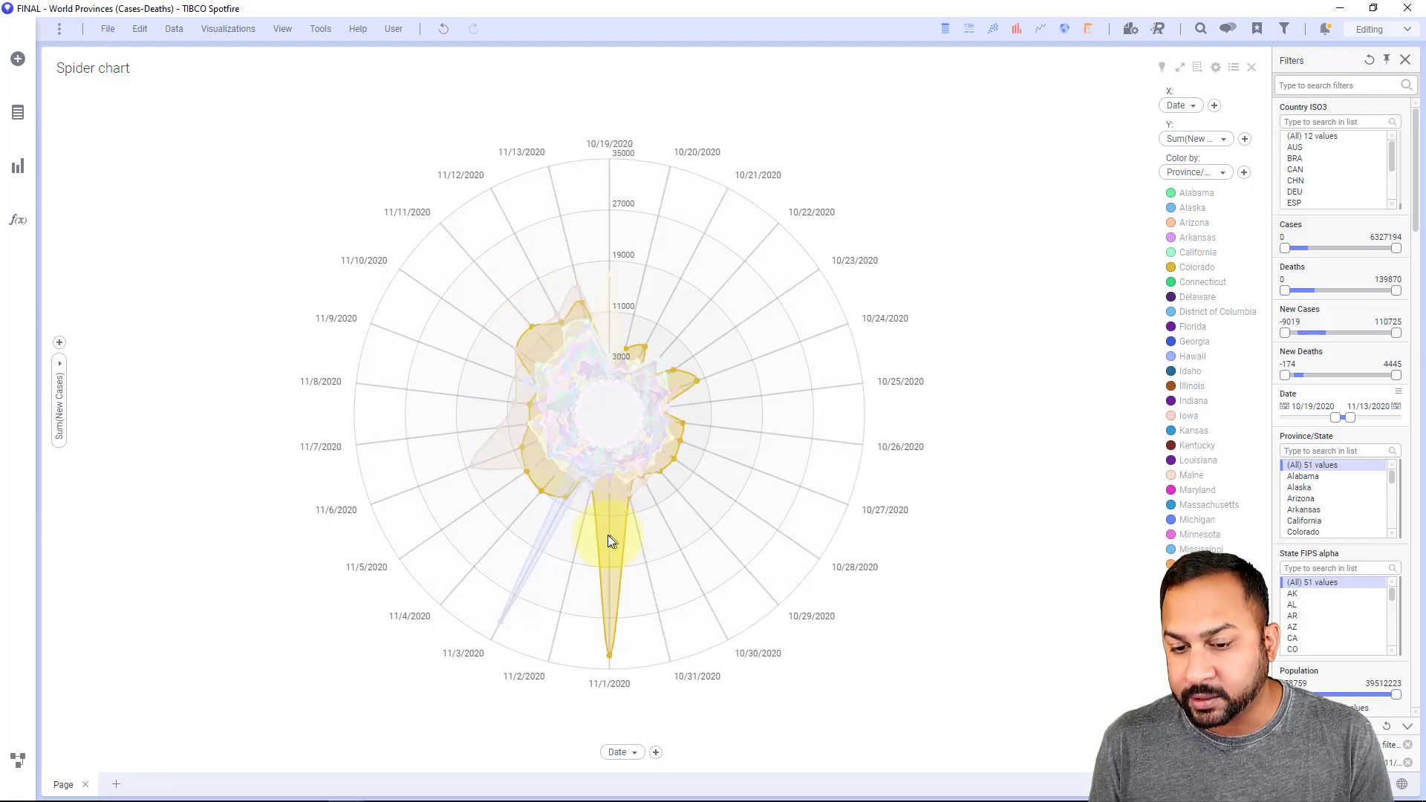
left_click(548, 529)
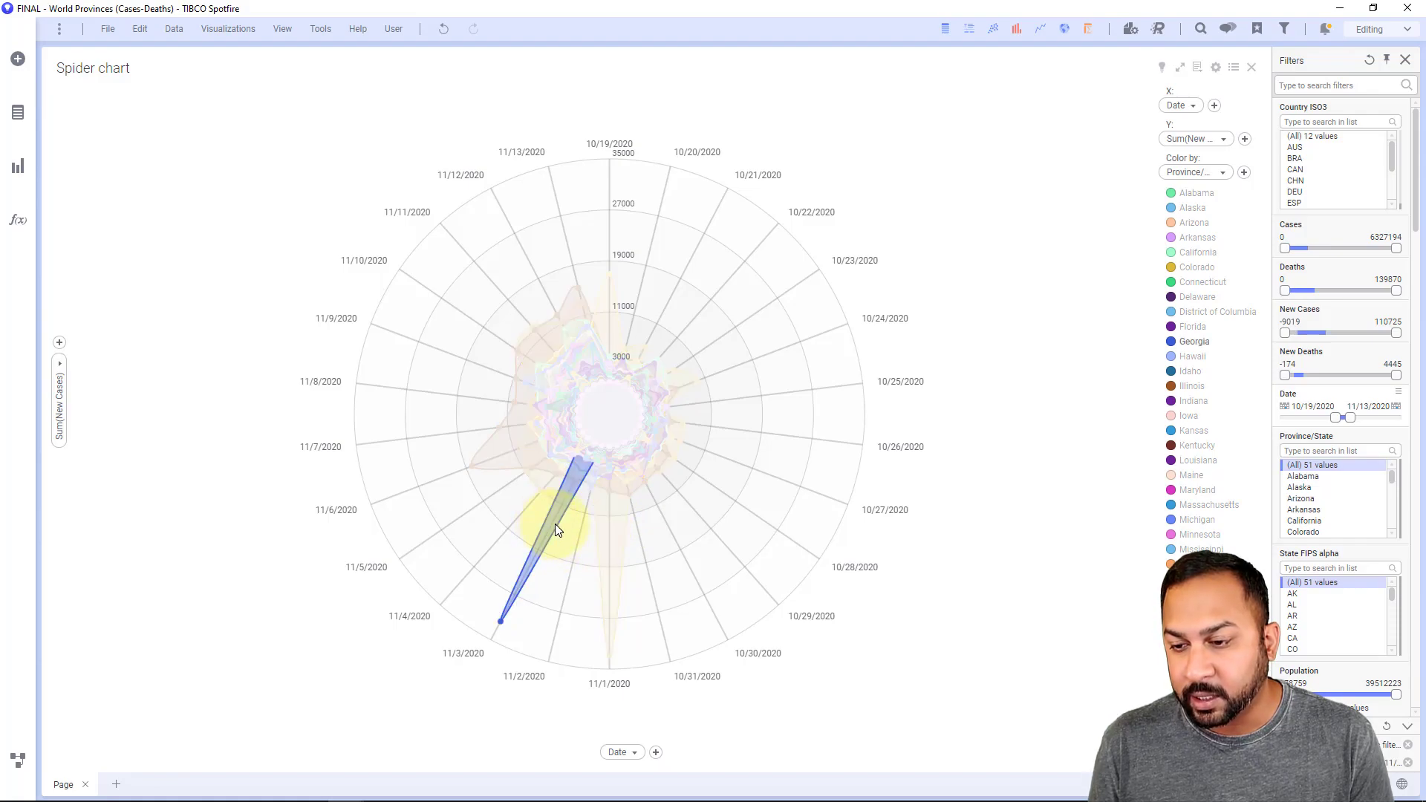